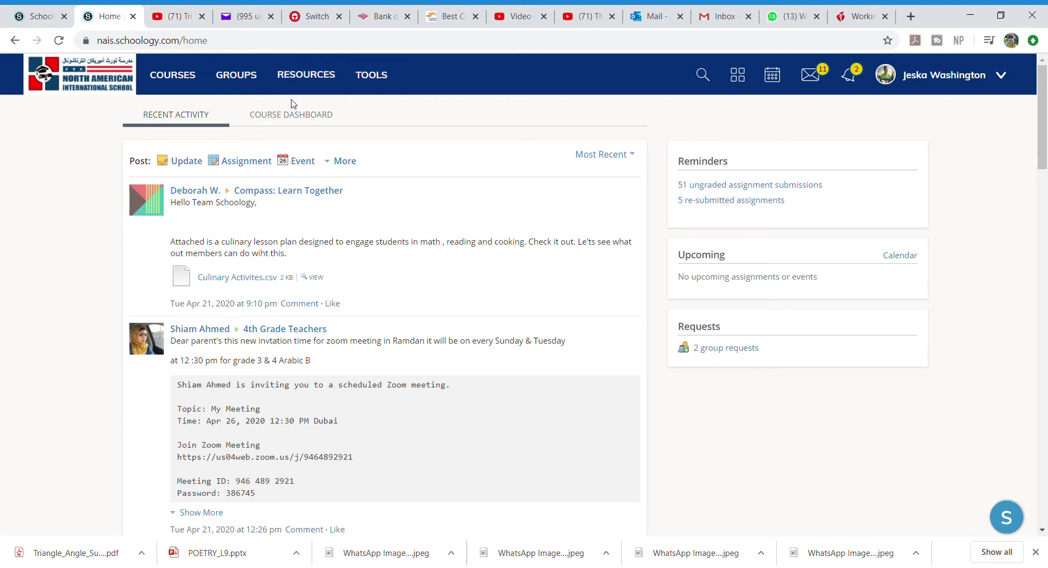
Open the TOOLS admin menu from the Schoology home page
click(358, 80)
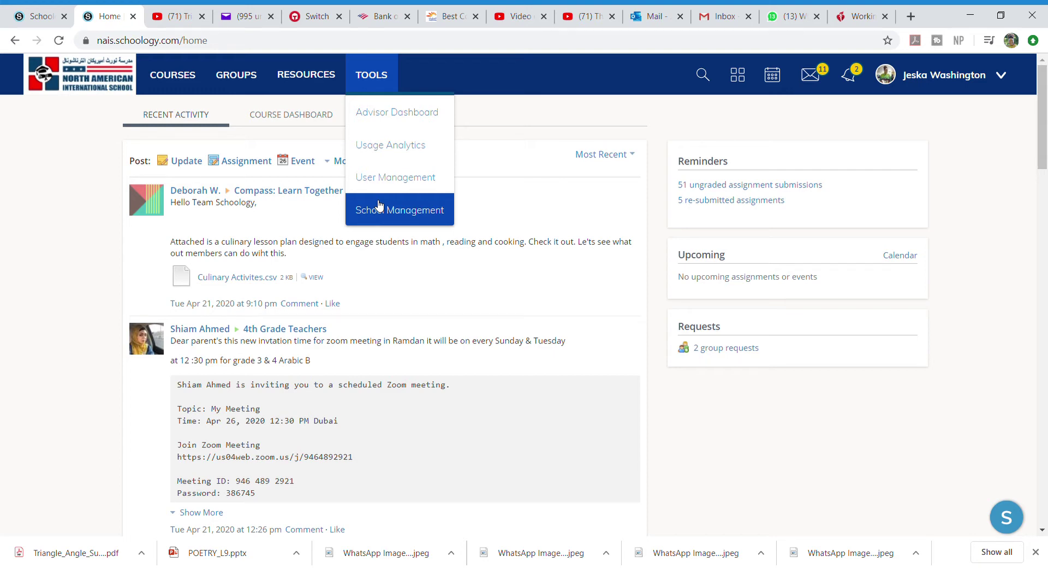
Open School Management and look over the access code, Asia/Dubai timezone and language settings
click(380, 207)
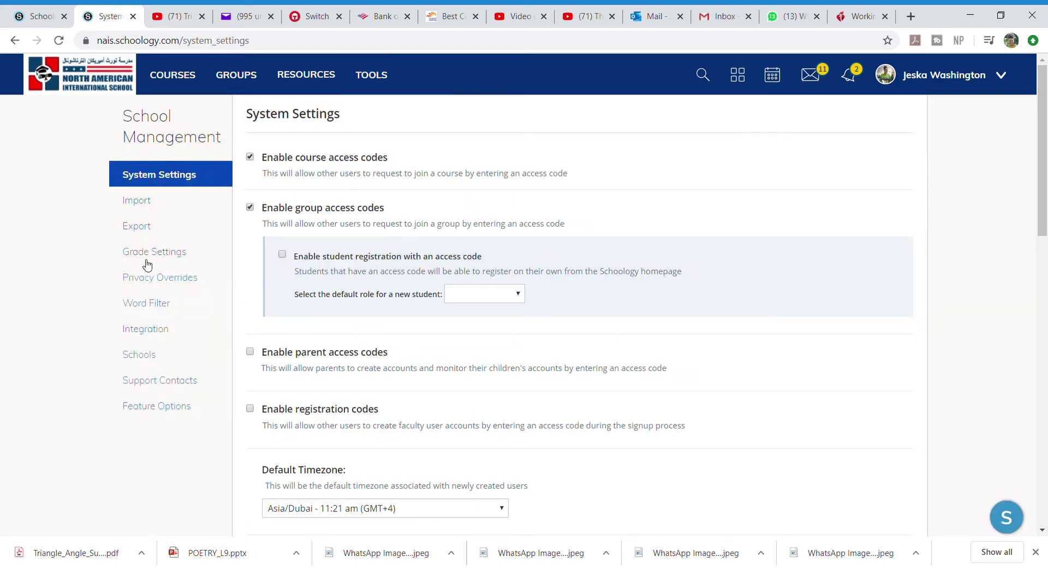
scroll(150, 361, down, 2)
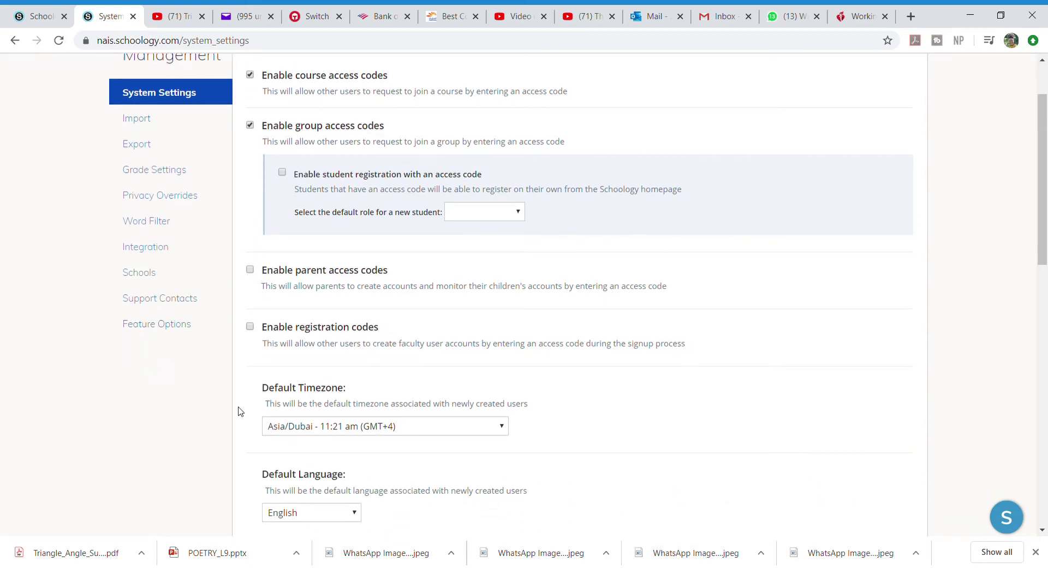
scroll(240, 413, down, 2)
scroll(242, 413, down, 3)
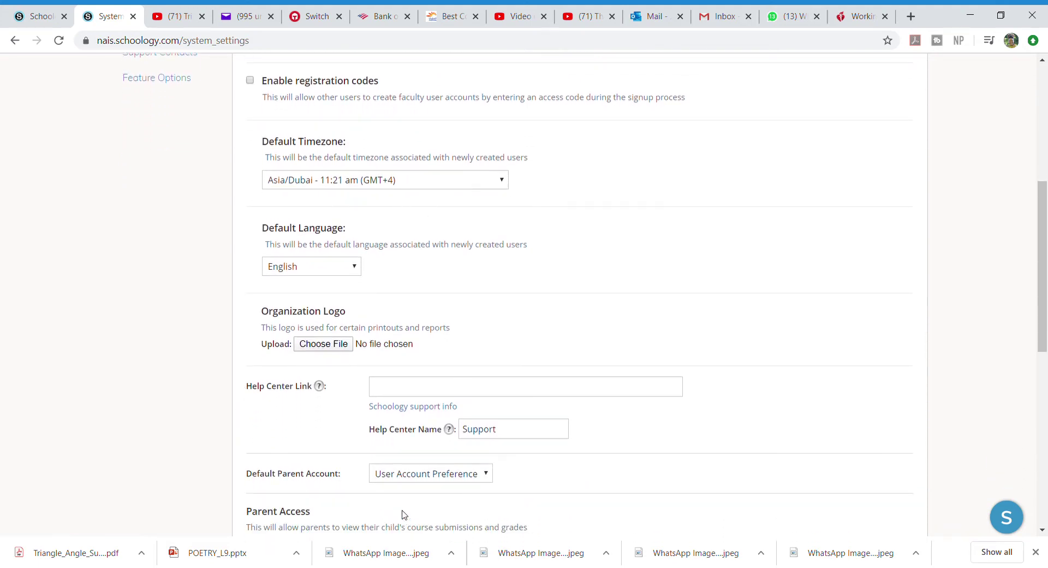
scroll(404, 514, down, 1)
scroll(403, 514, up, 7)
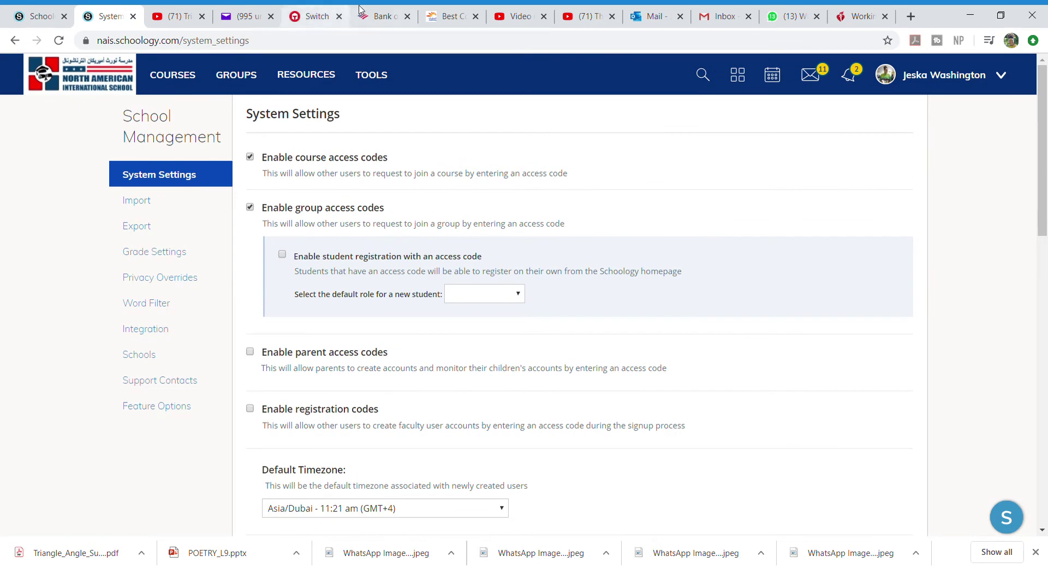
click(377, 80)
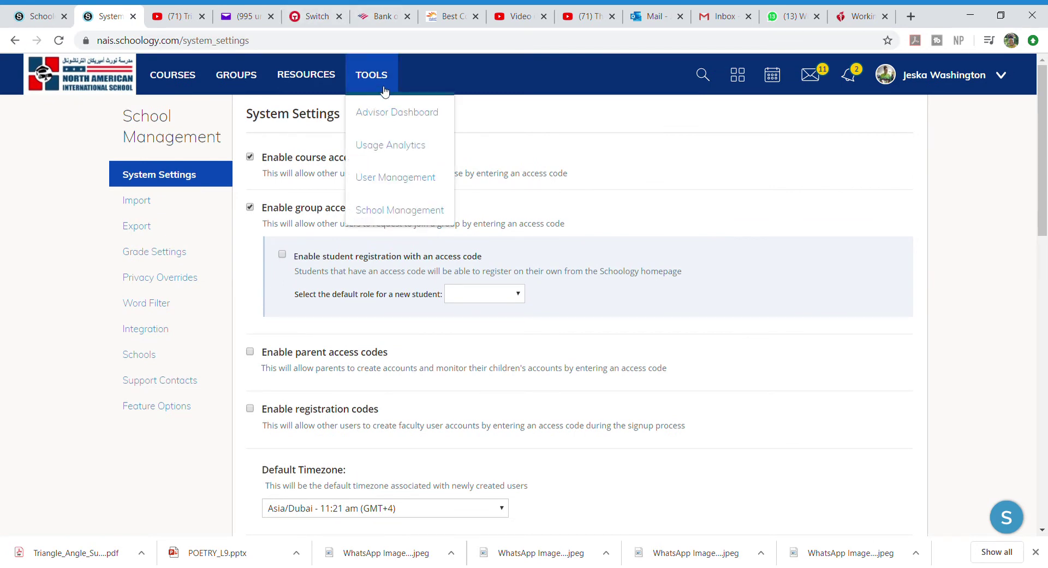
Open User Management and scroll the Edit Users list of names, usernames and emails
click(397, 172)
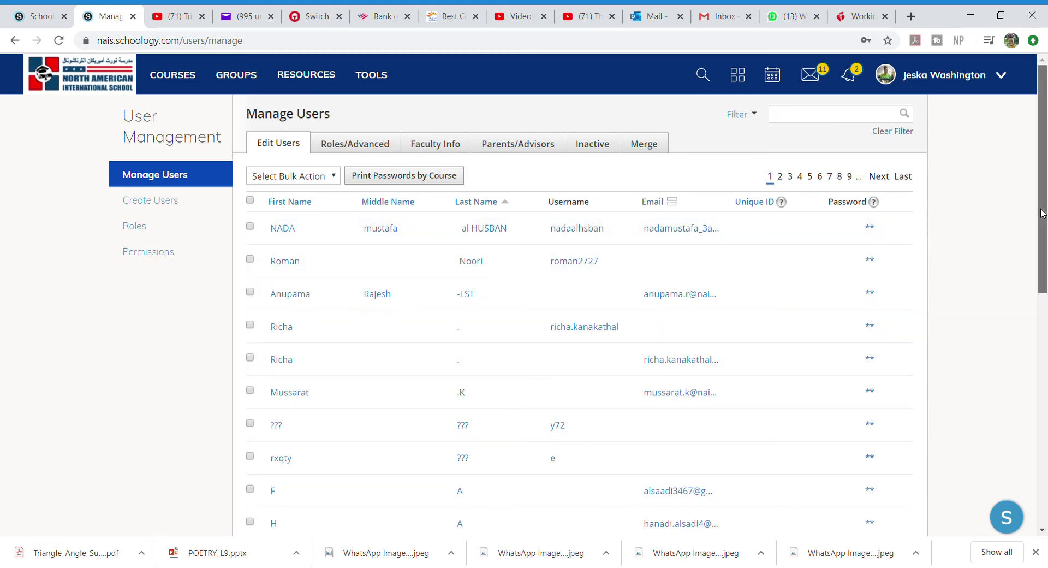
drag(1042, 214, 1046, 146)
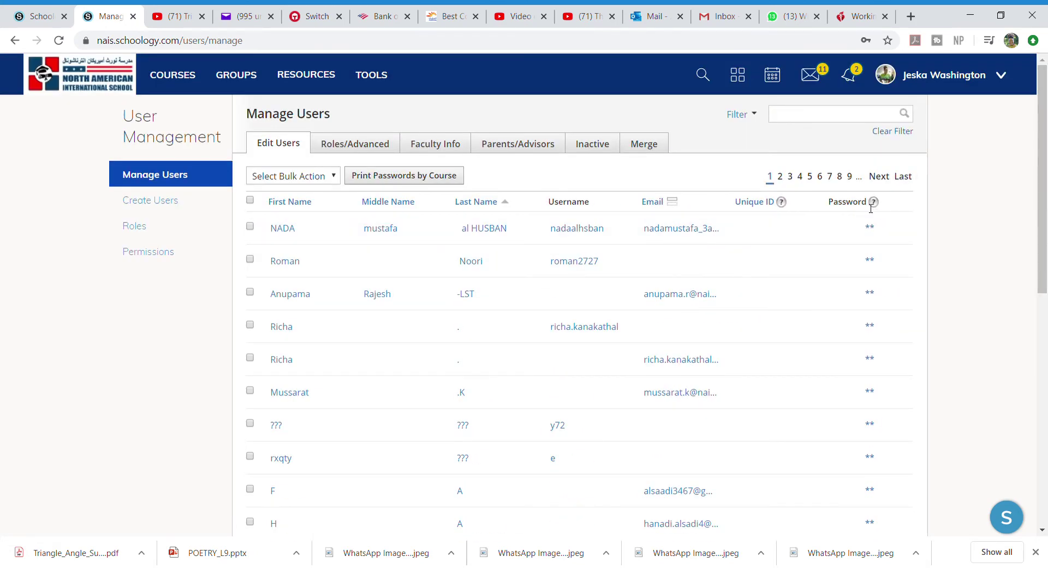
Search users for 'help' and save a support e-mail address on the Help Desk account
click(788, 120)
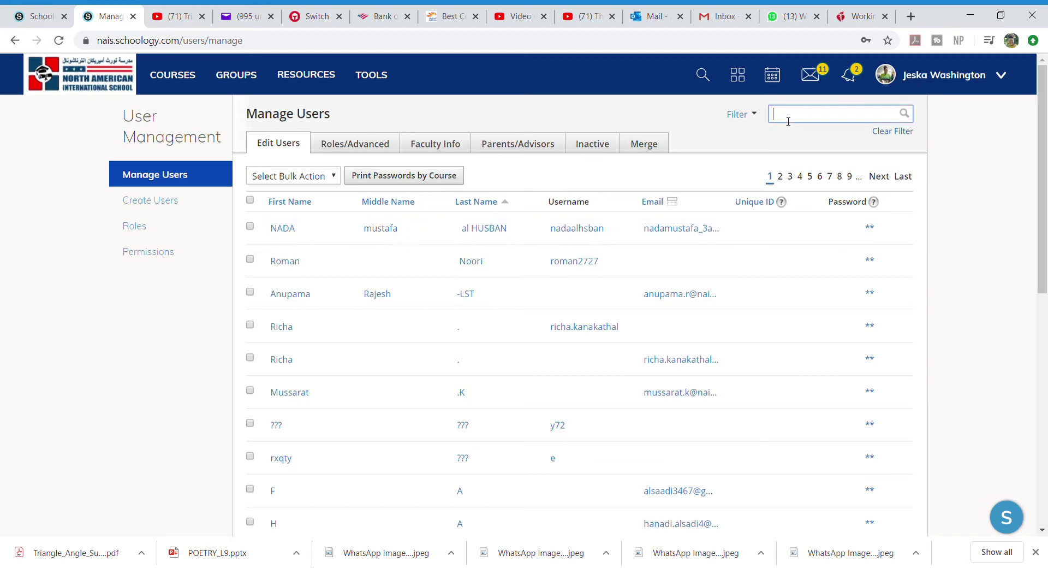
text(helpp)
key(BackSpace)
key(Return)
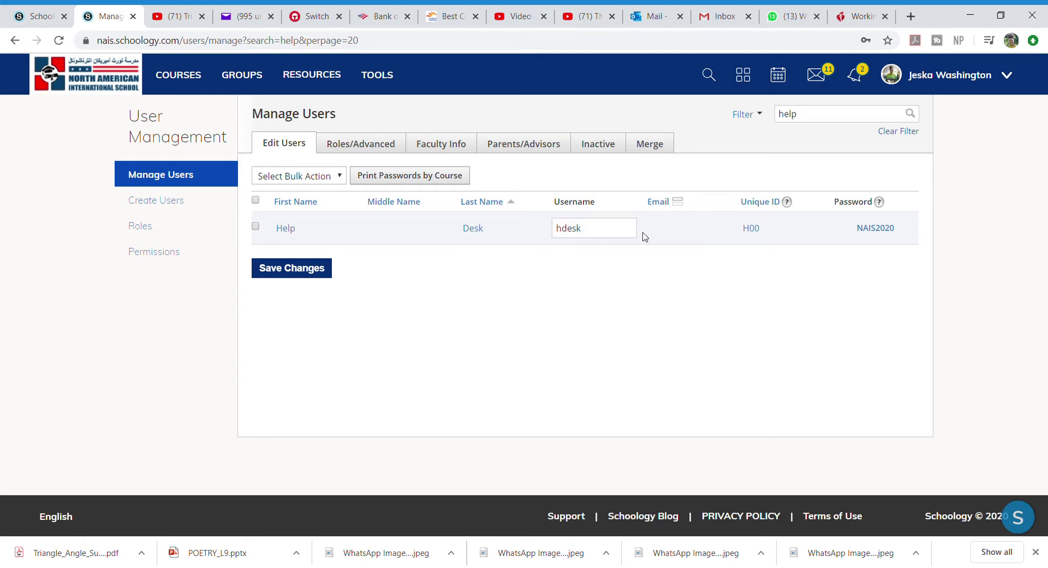
click(668, 235)
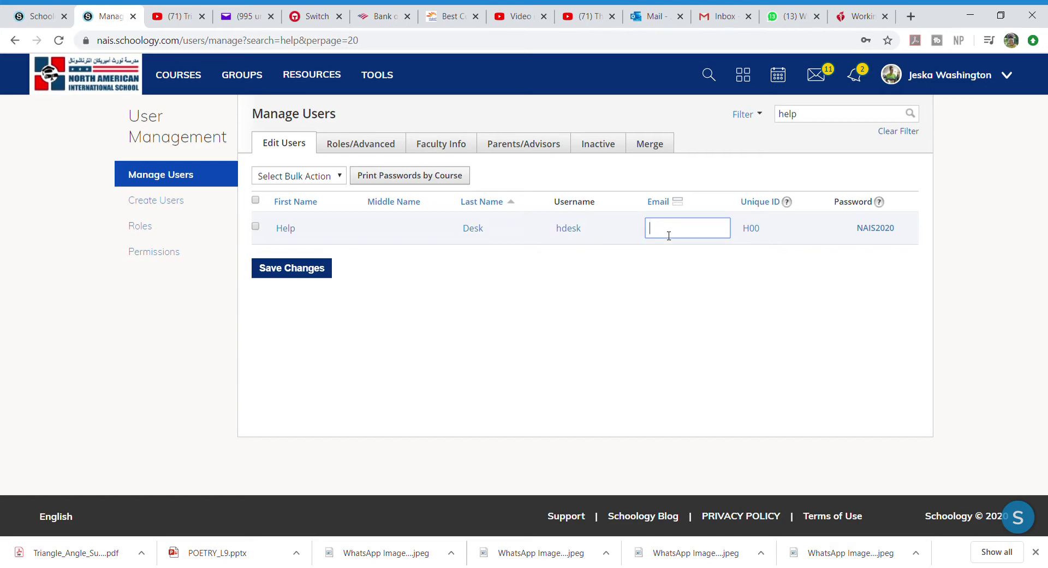
click(274, 271)
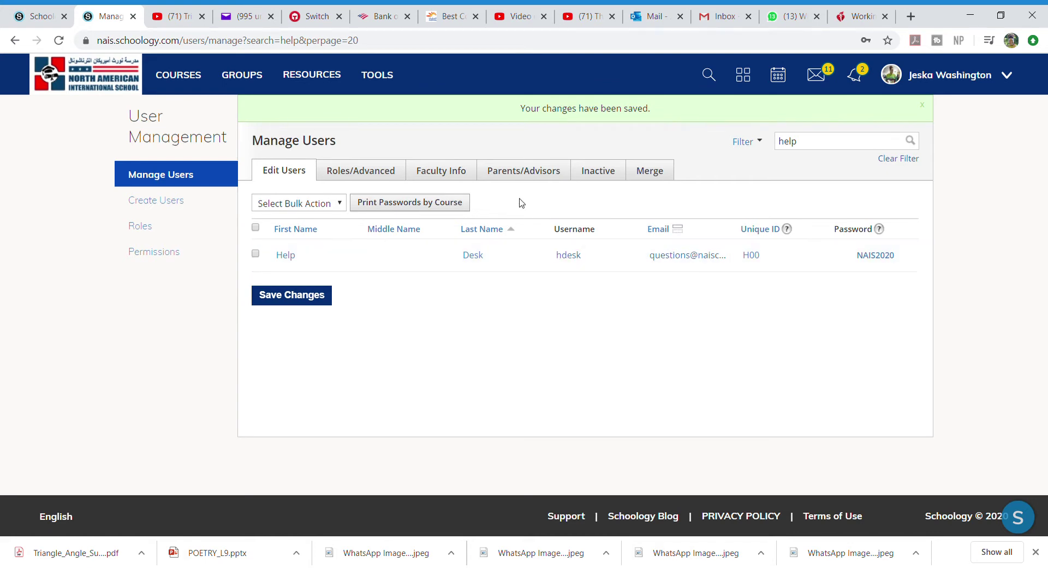
Clear the 'help' search so all users are listed again
click(801, 145)
key(BackSpace)
key(BackSpace)
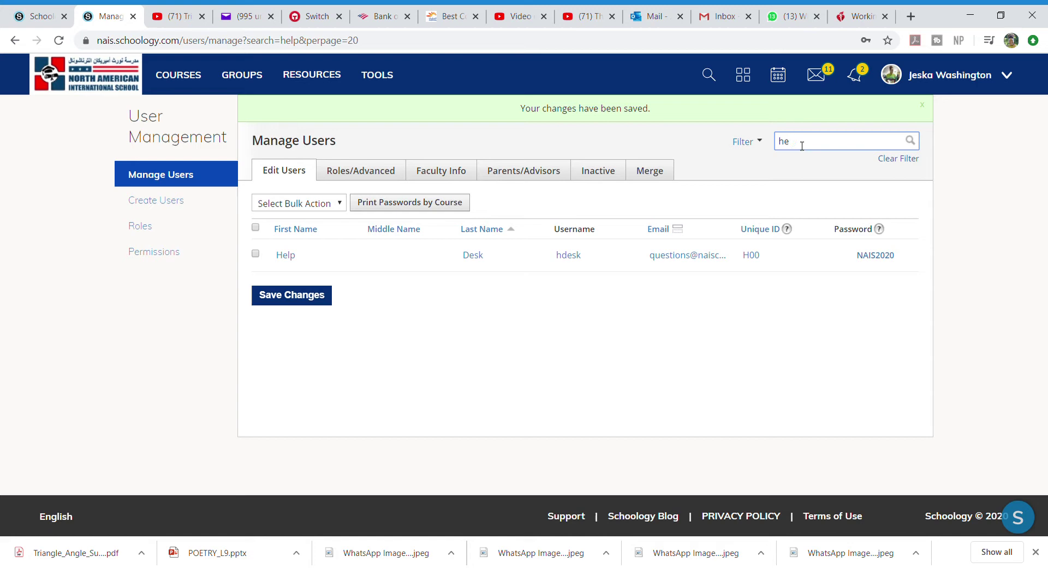
key(BackSpace)
key(BackSpace)
On the Roles/Advanced tab, search users for 'am'
click(368, 172)
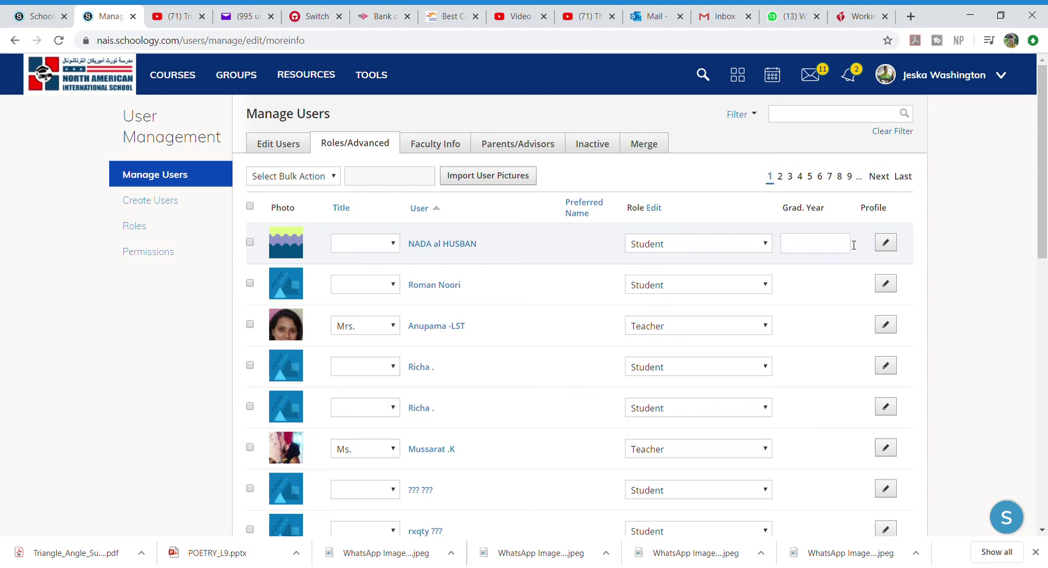
click(788, 119)
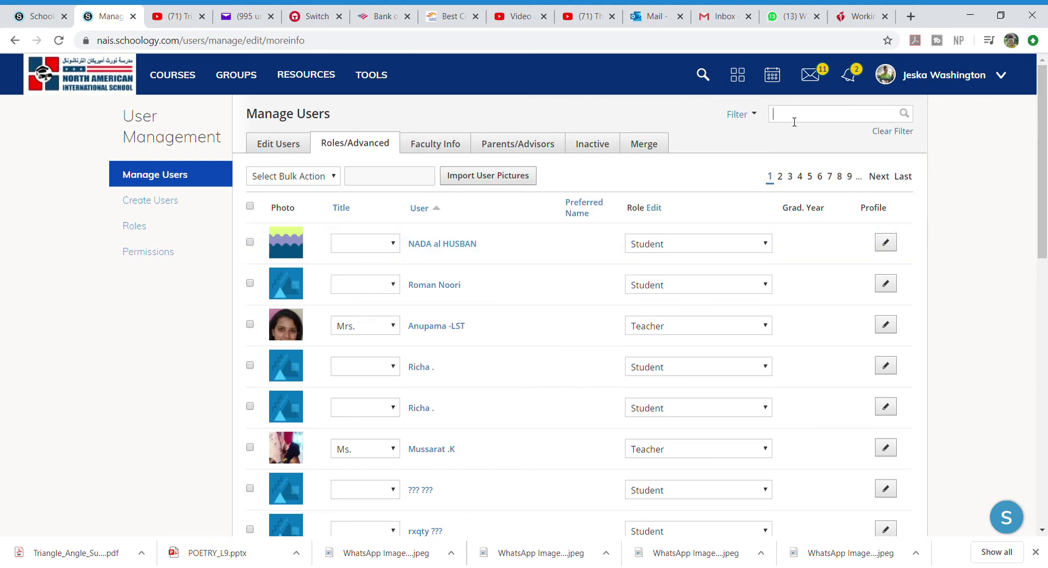
text(aml)
key(Return)
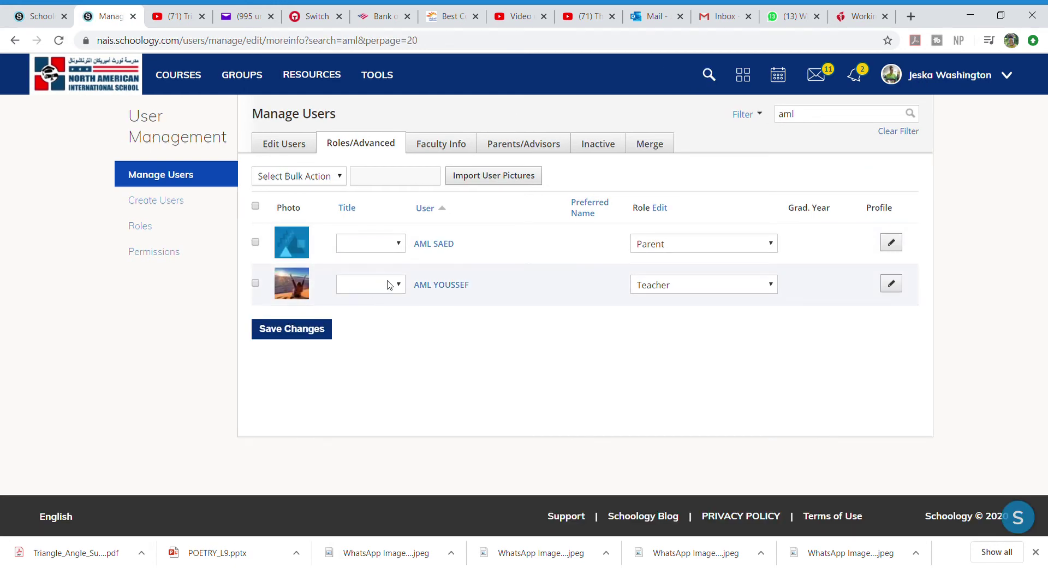
Give the second matching user title Mrs. and the System Admin role, and save
mouse_move(627, 290)
click(396, 284)
click(384, 325)
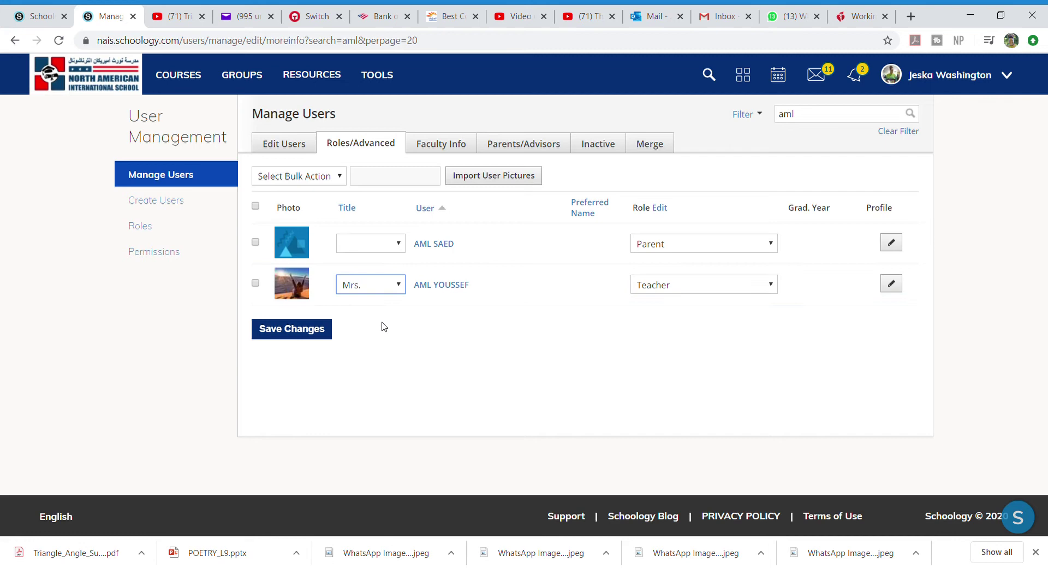
click(766, 293)
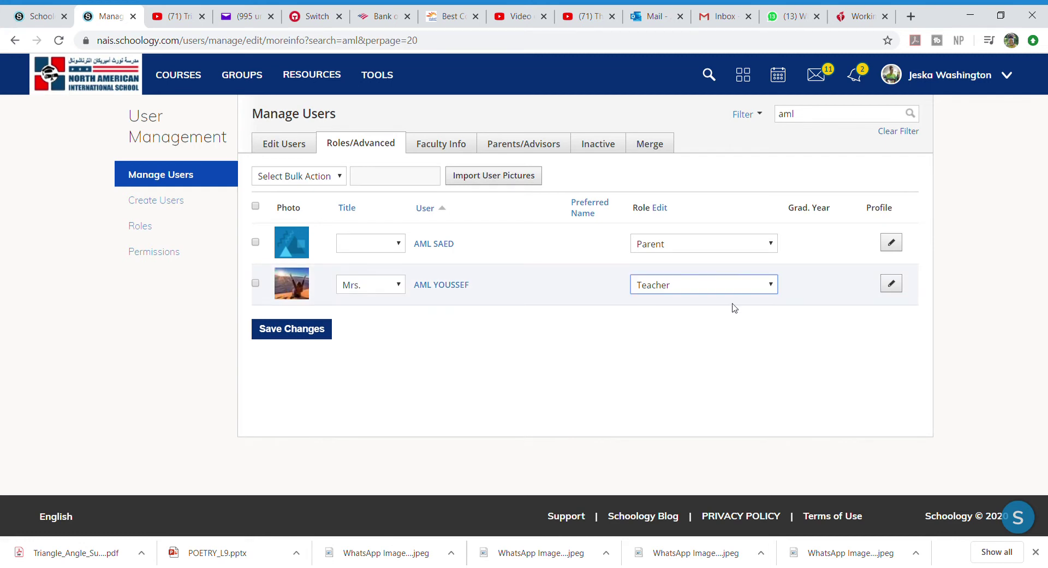
click(726, 323)
click(273, 337)
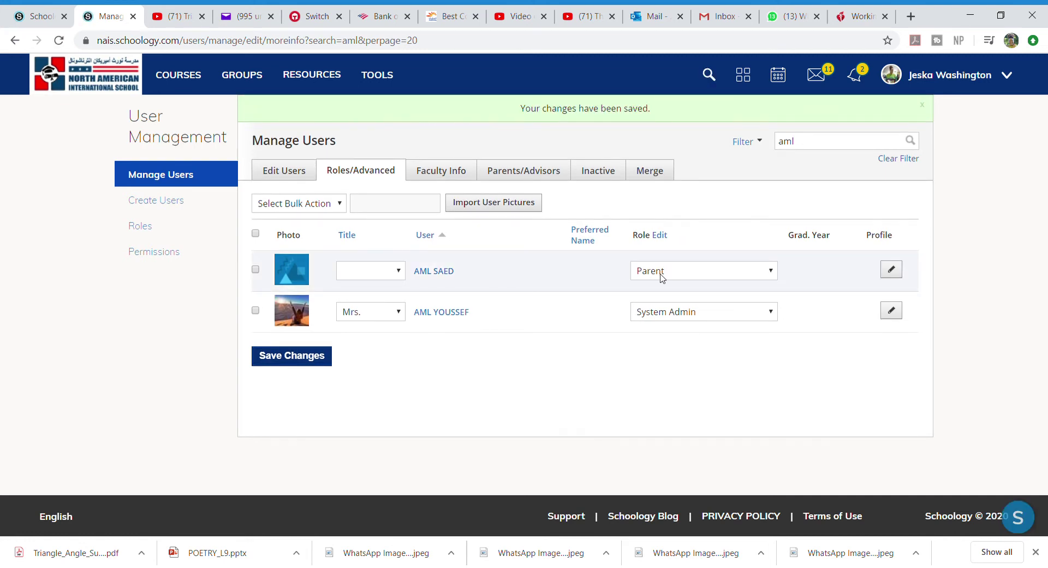
click(662, 278)
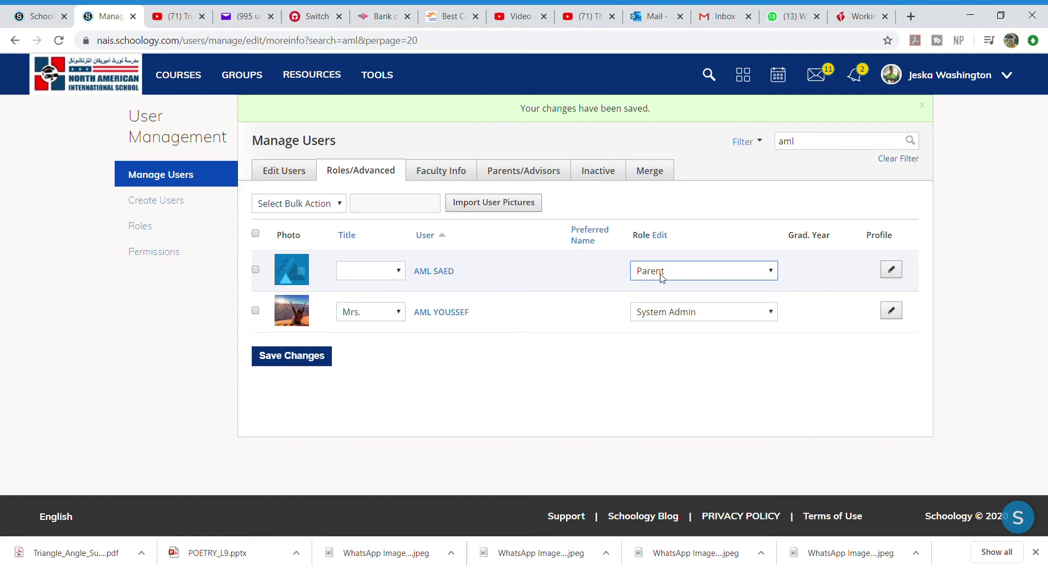
click(690, 246)
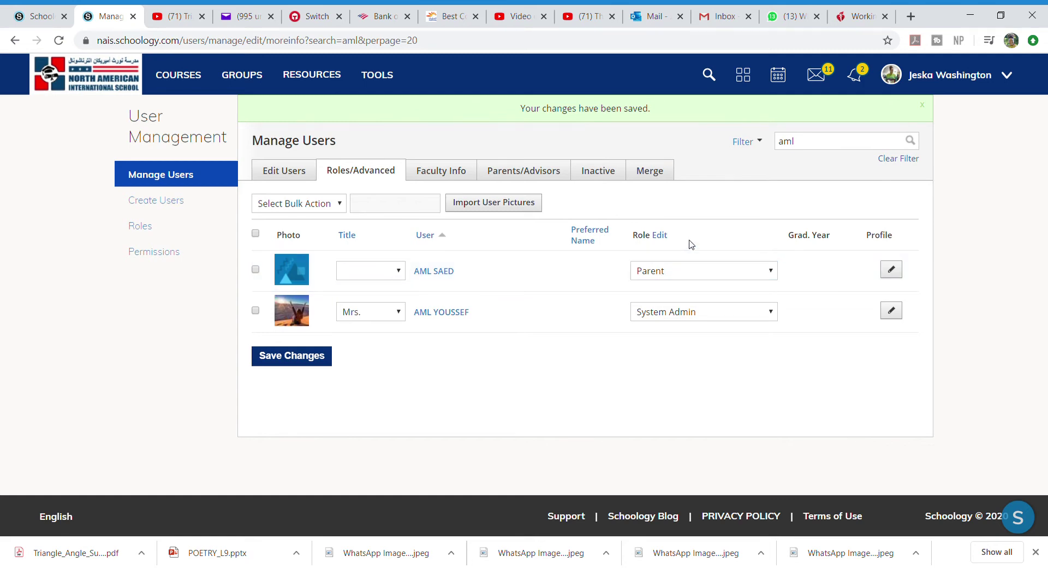
Review the user's About Me, Interests & Activities and Contact Information, save, then show Faculty Info
click(891, 310)
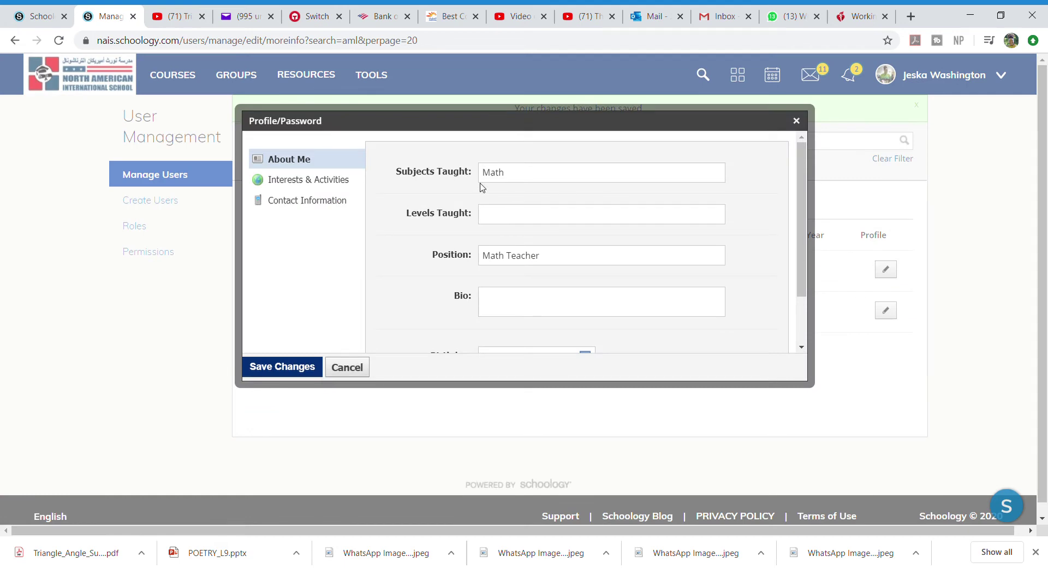
click(312, 180)
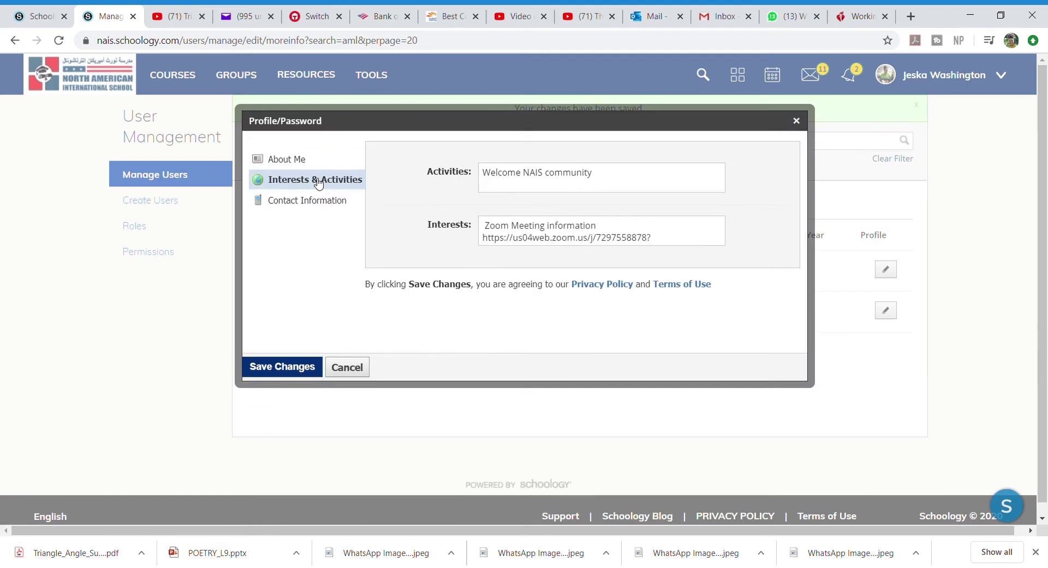
click(307, 205)
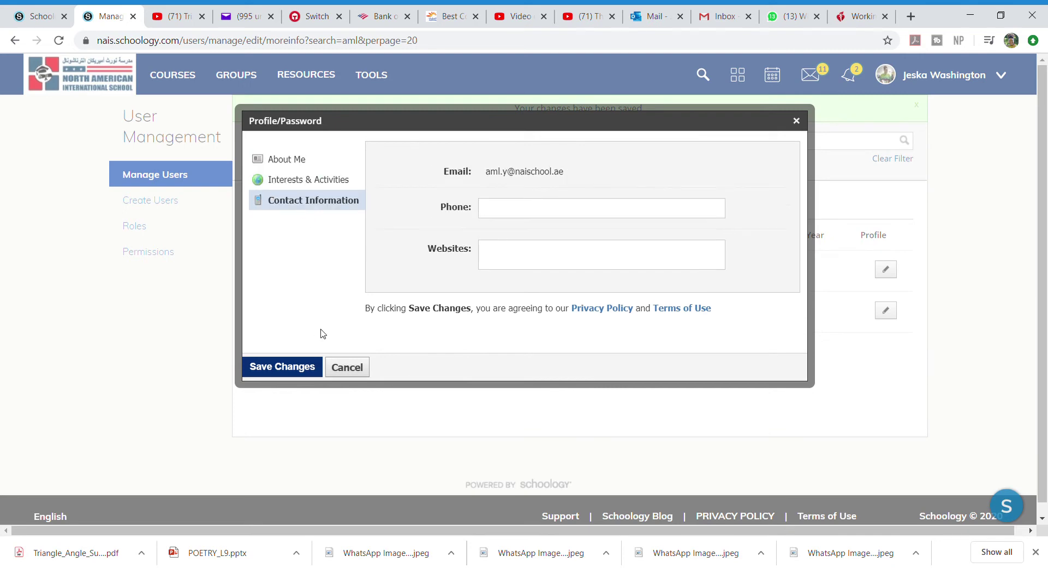
click(302, 366)
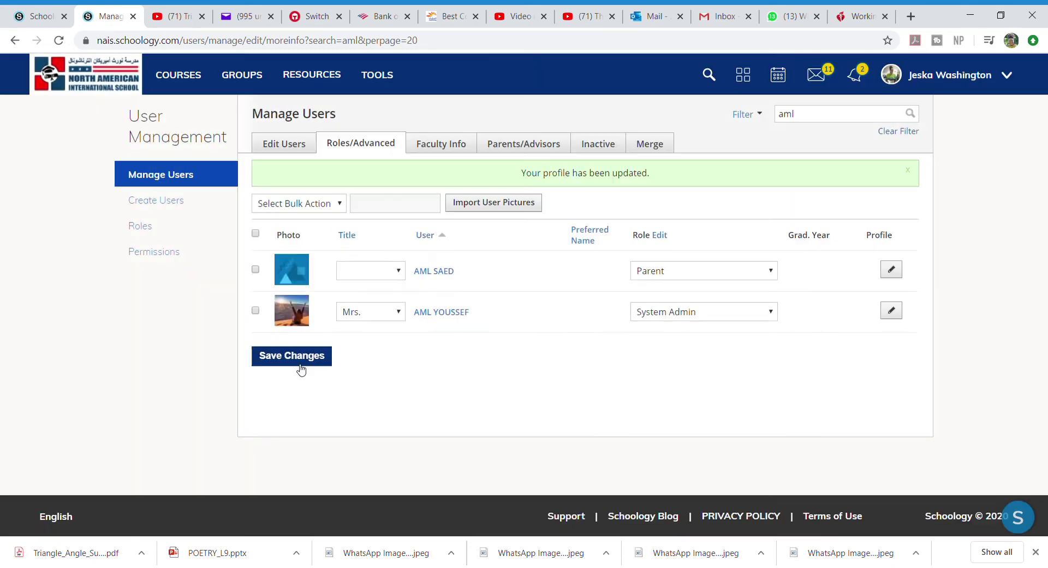
click(425, 149)
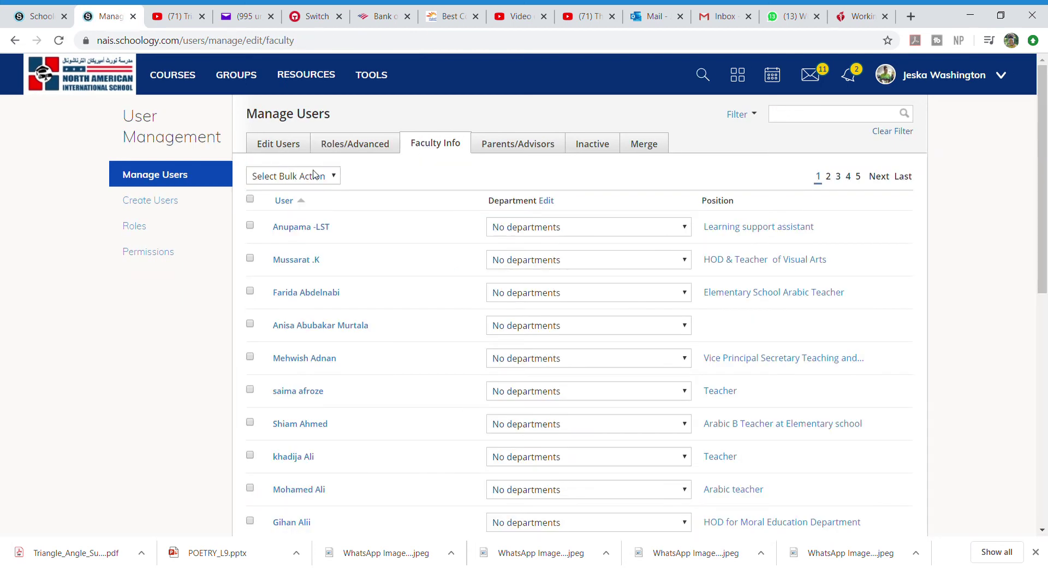
Browse the Faculty Info, Parents/Advisors, Inactive and Merge tabs, then return to Edit Users
click(574, 222)
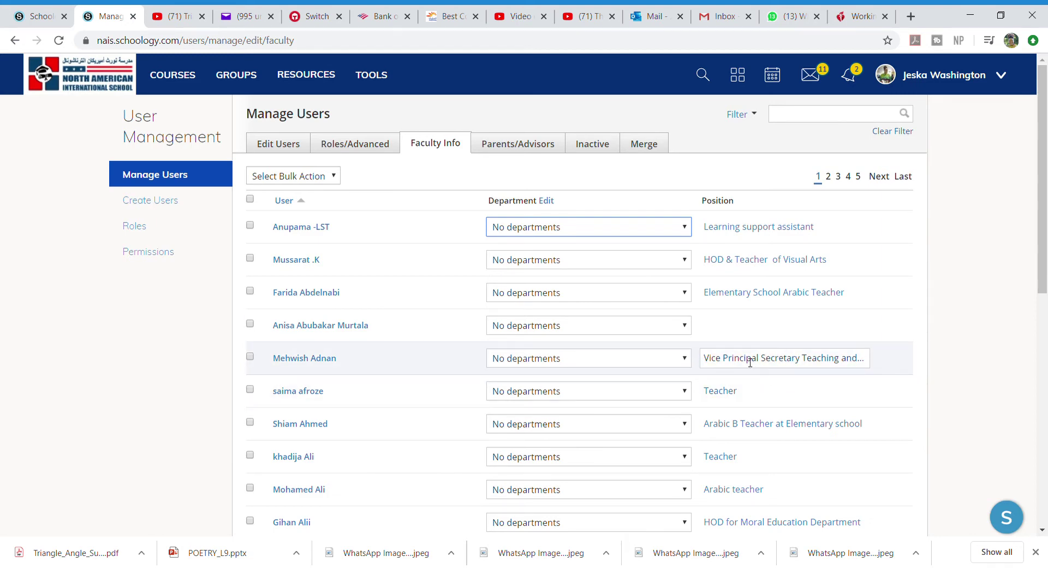
click(513, 150)
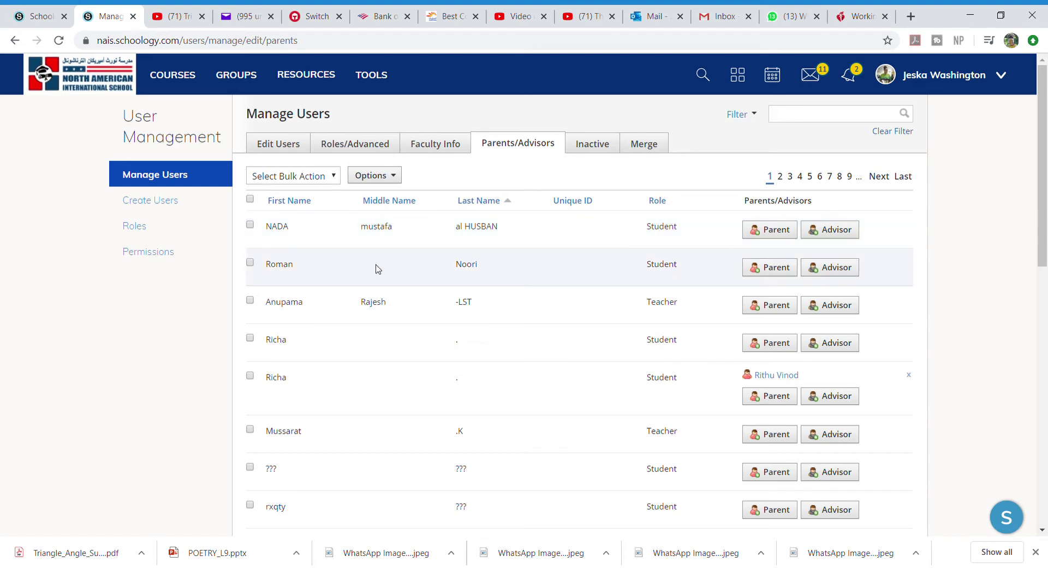
click(587, 149)
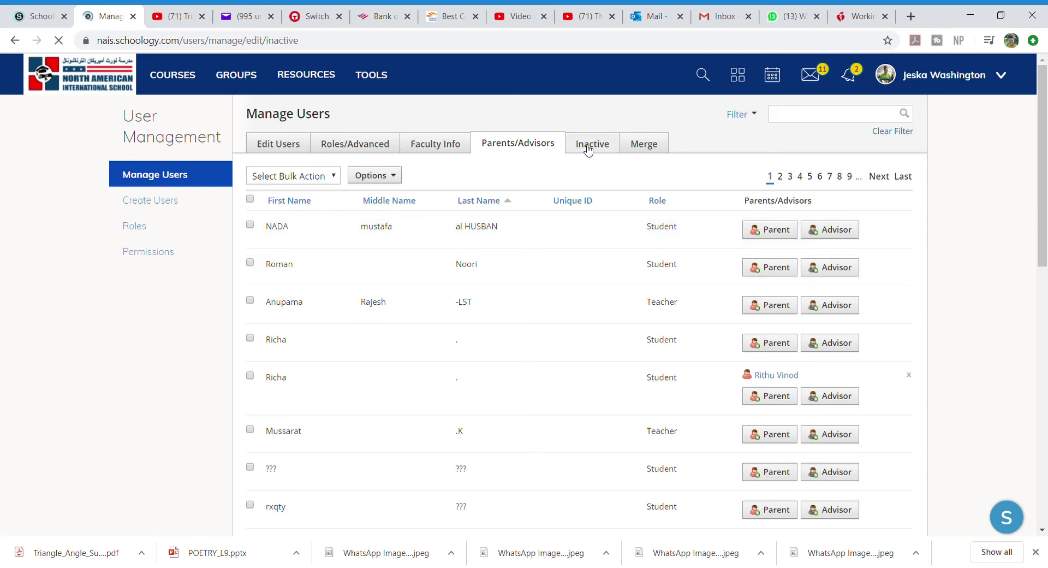
click(655, 144)
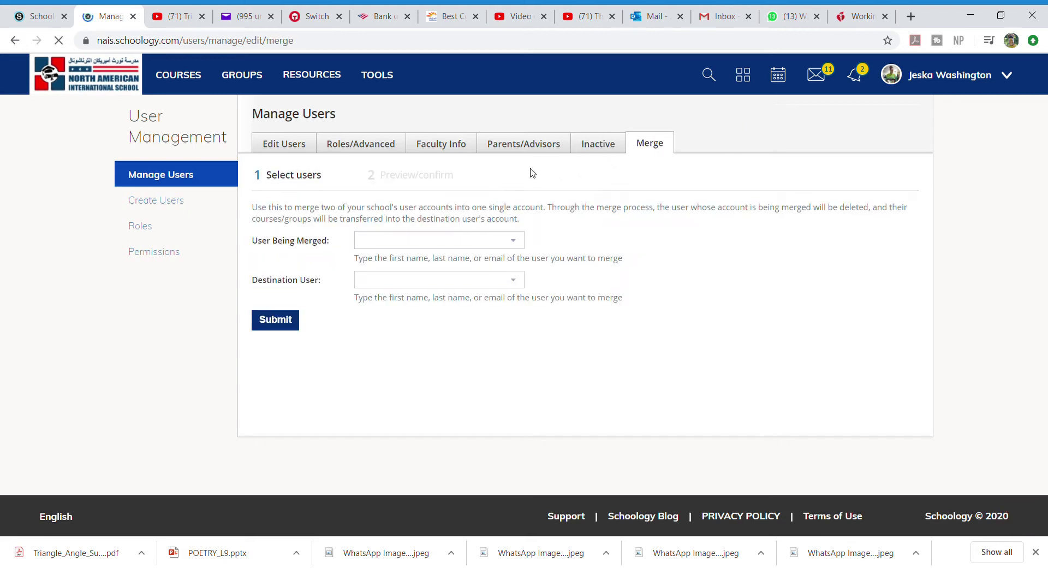
click(298, 152)
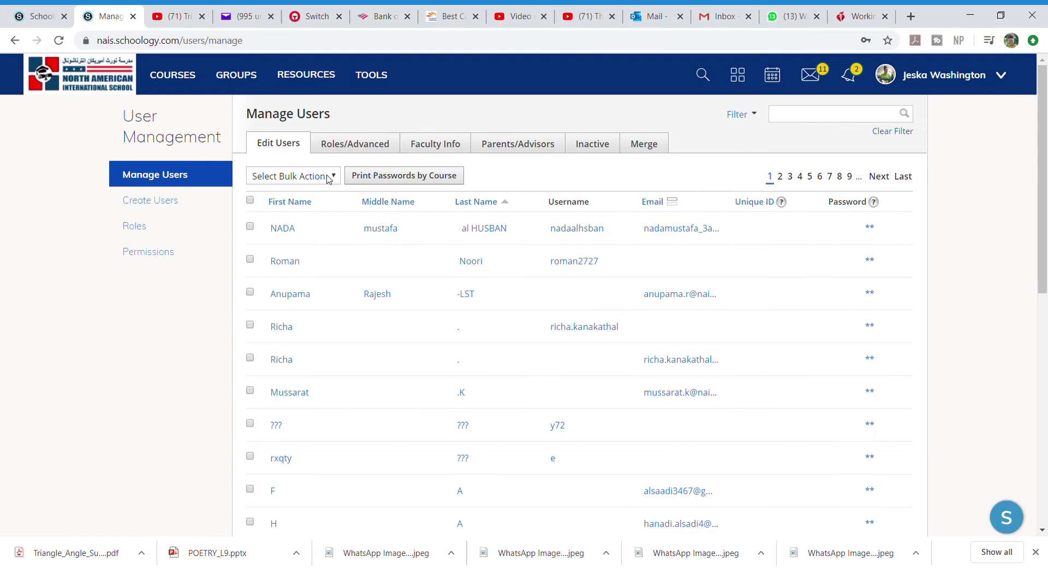
Start a new System Admin user, entering the account's e-mail and password in row 1
click(154, 206)
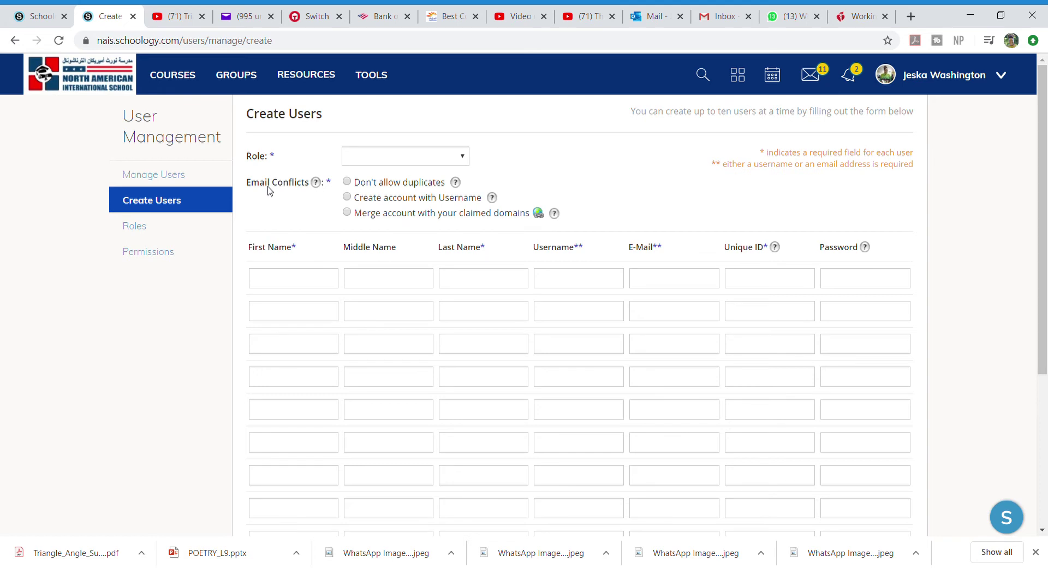
click(370, 155)
click(370, 194)
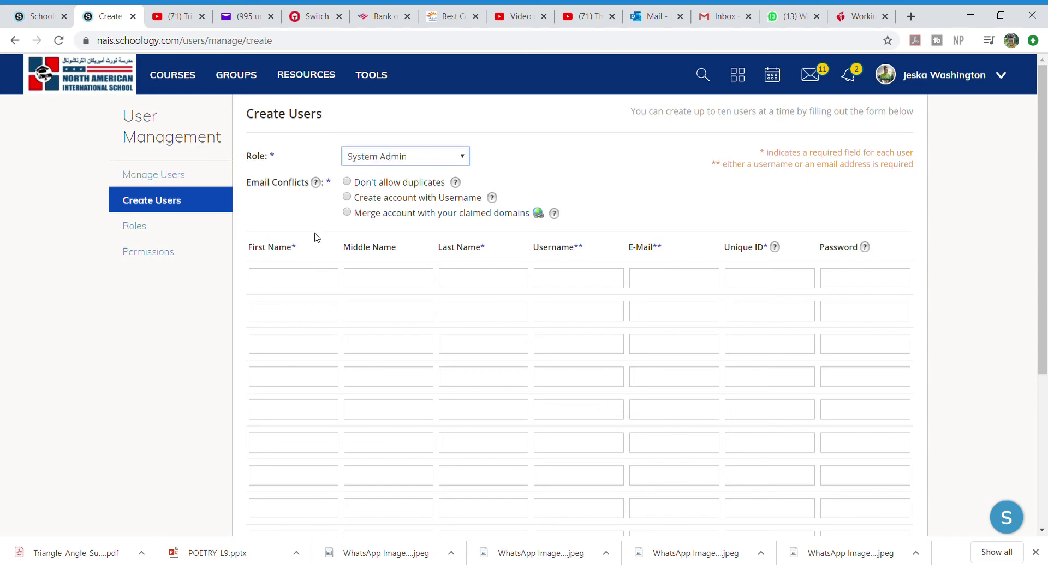
click(309, 282)
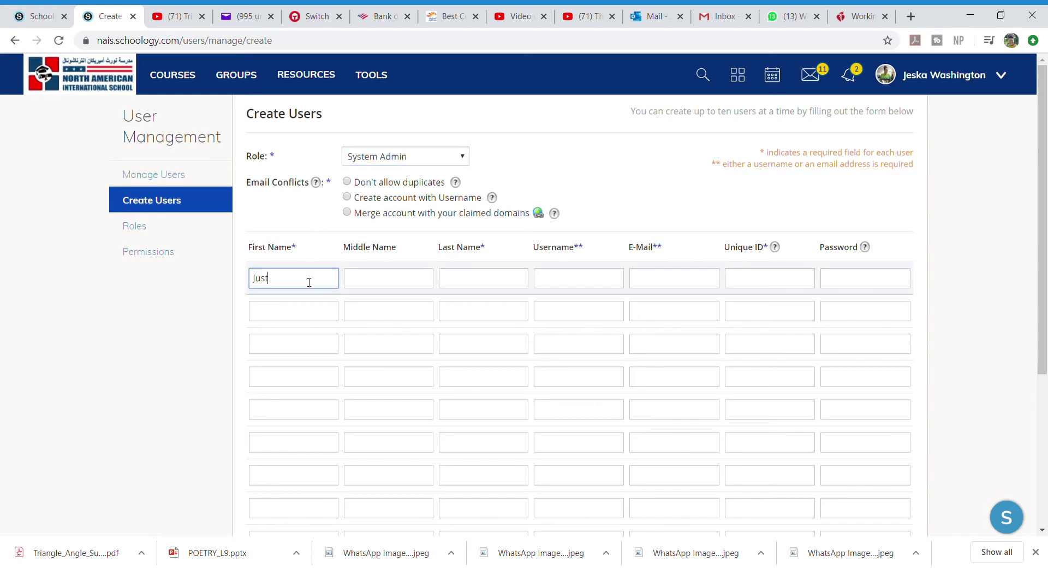
key(Tab)
key(Tab)
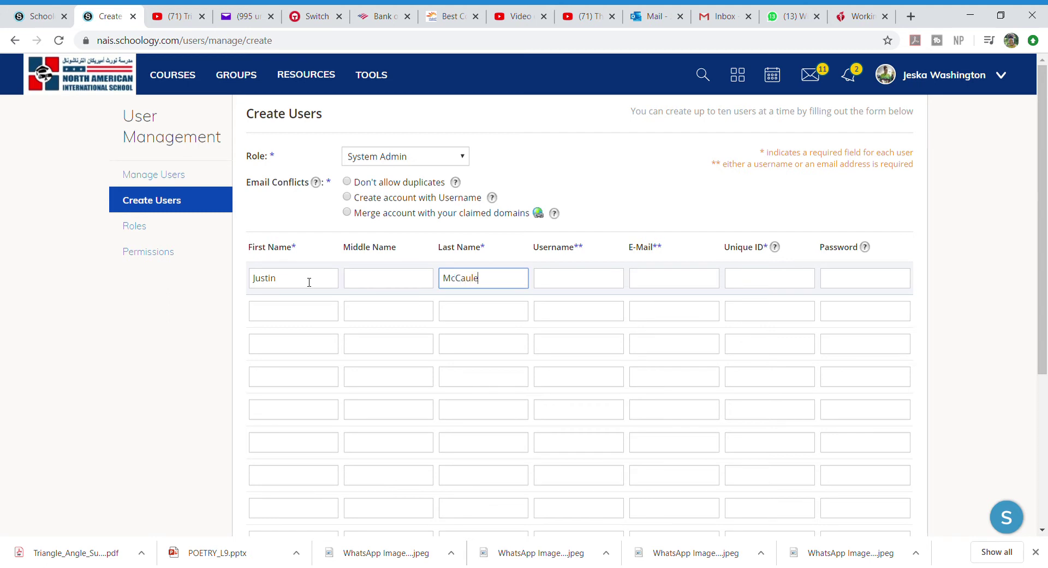
key(Tab)
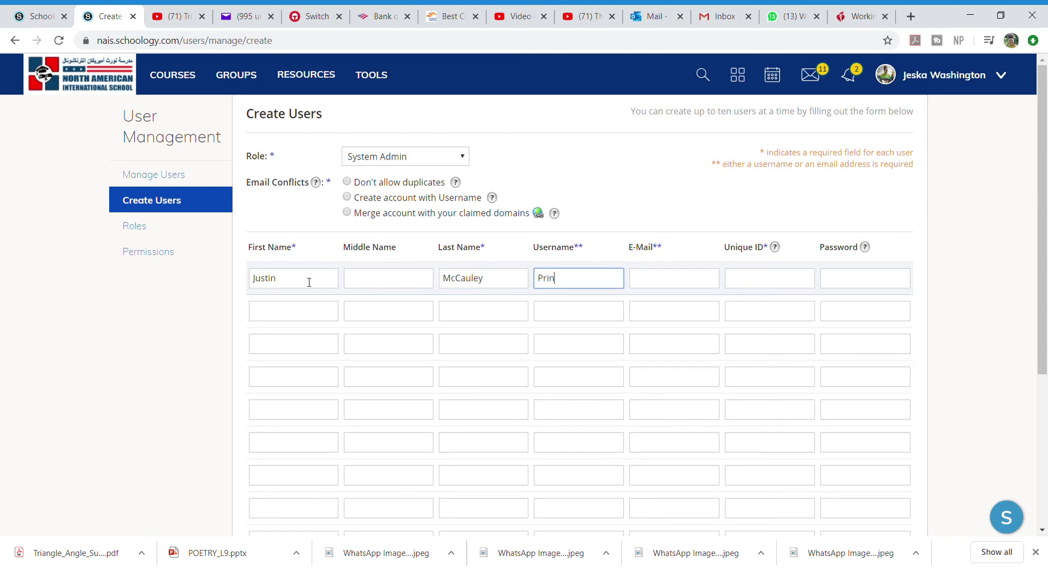
key(Tab)
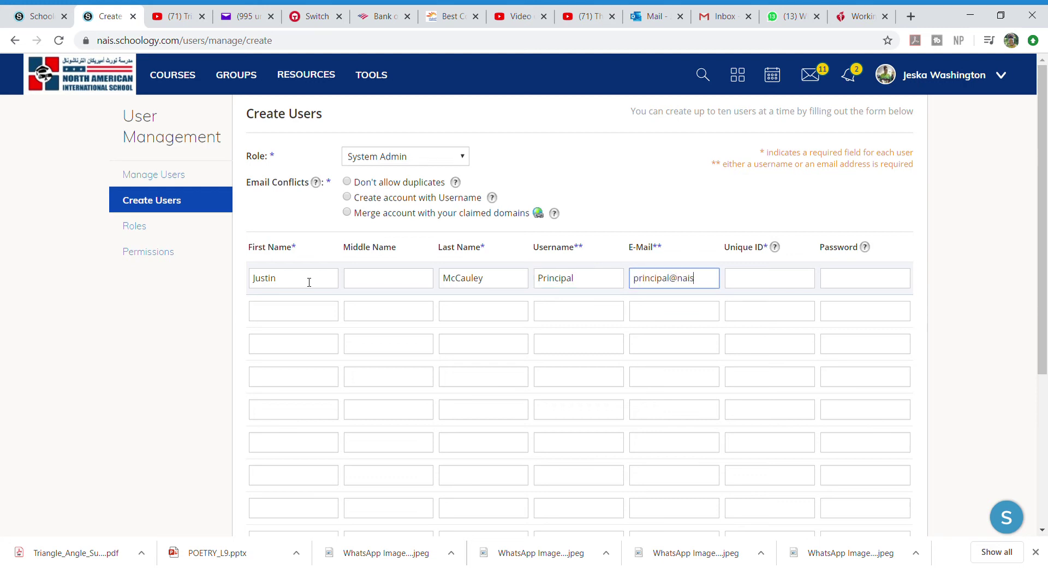
key(Tab)
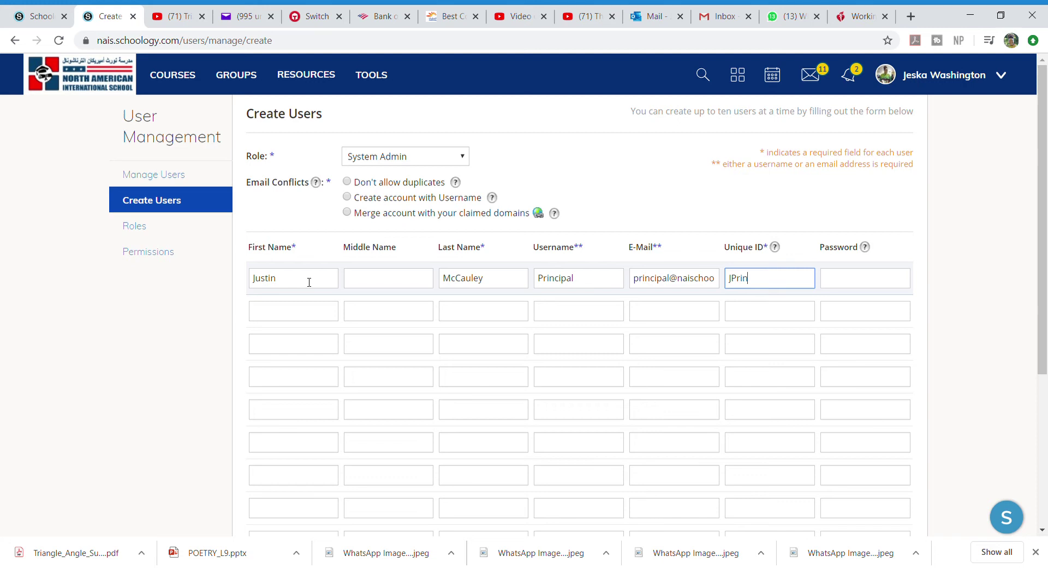
key(Tab)
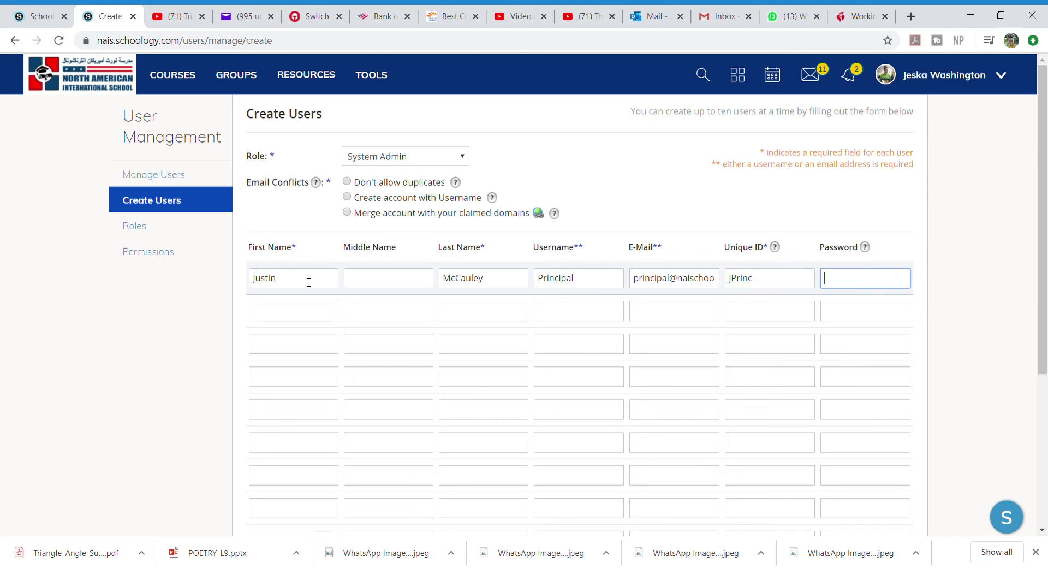
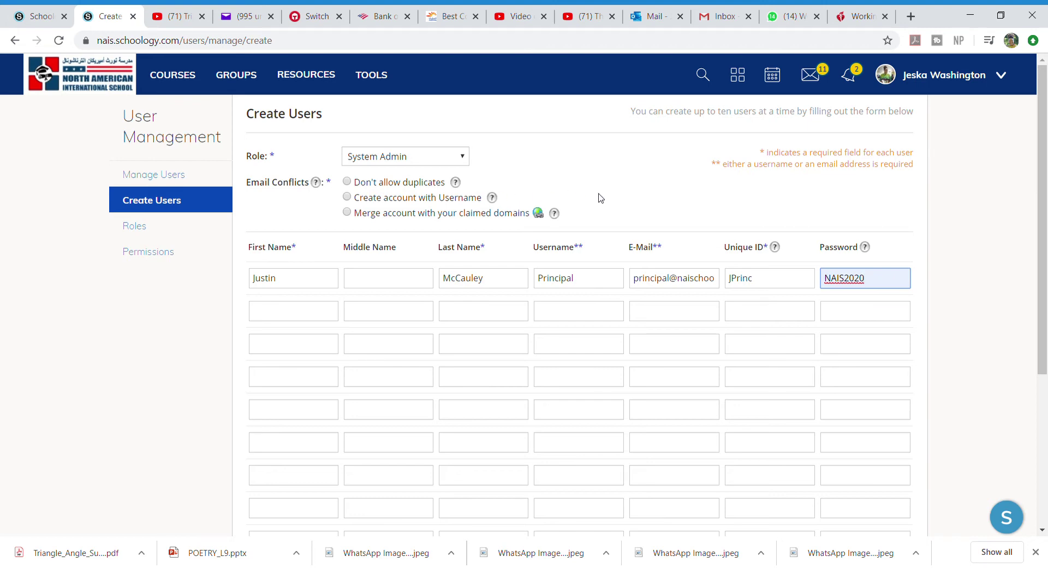
Choose not to allow duplicate e-mails and create the new user account
scroll(600, 198, down, 3)
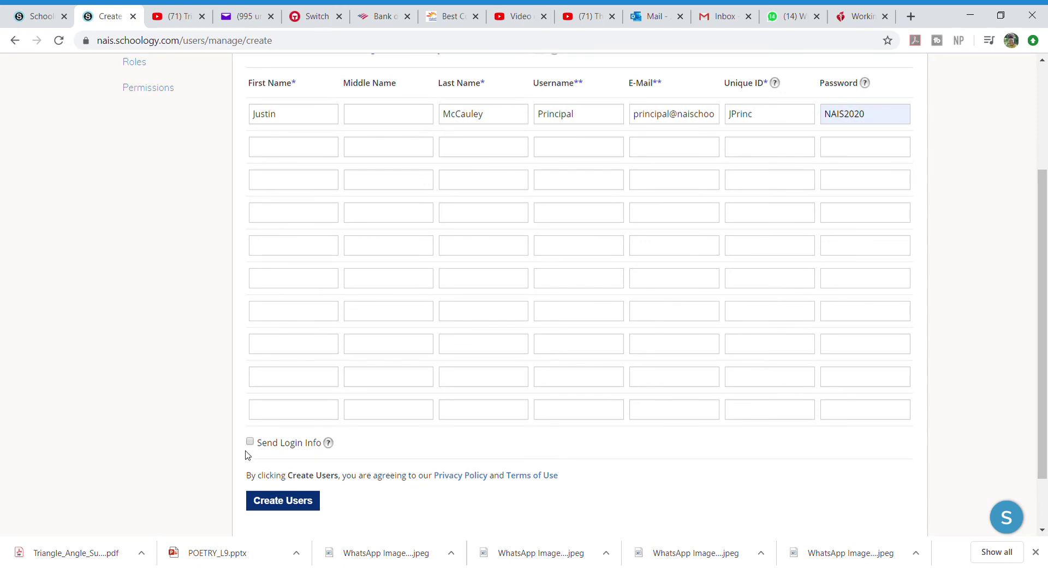
click(274, 504)
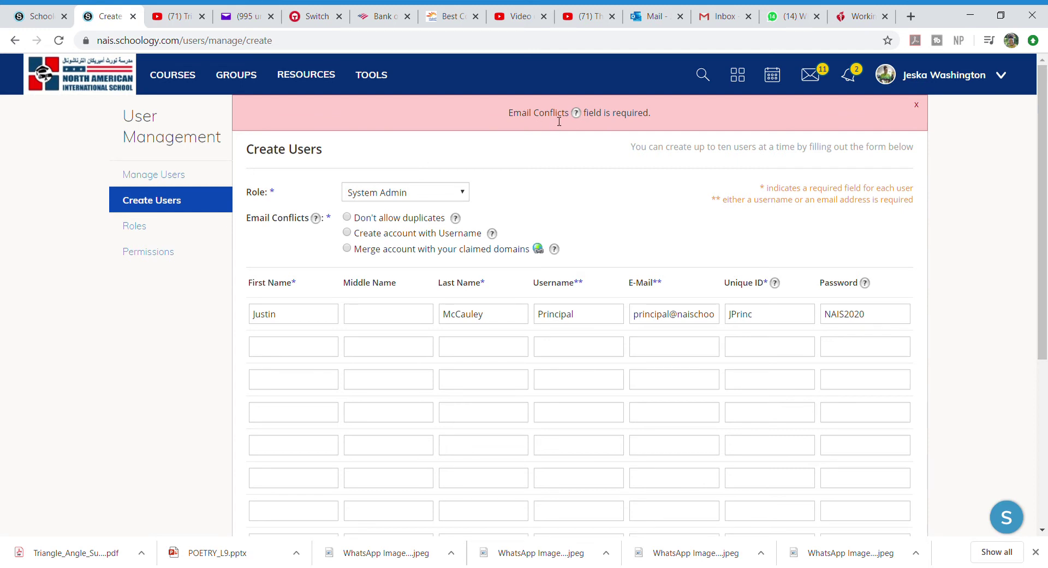
click(347, 218)
scroll(202, 299, down, 4)
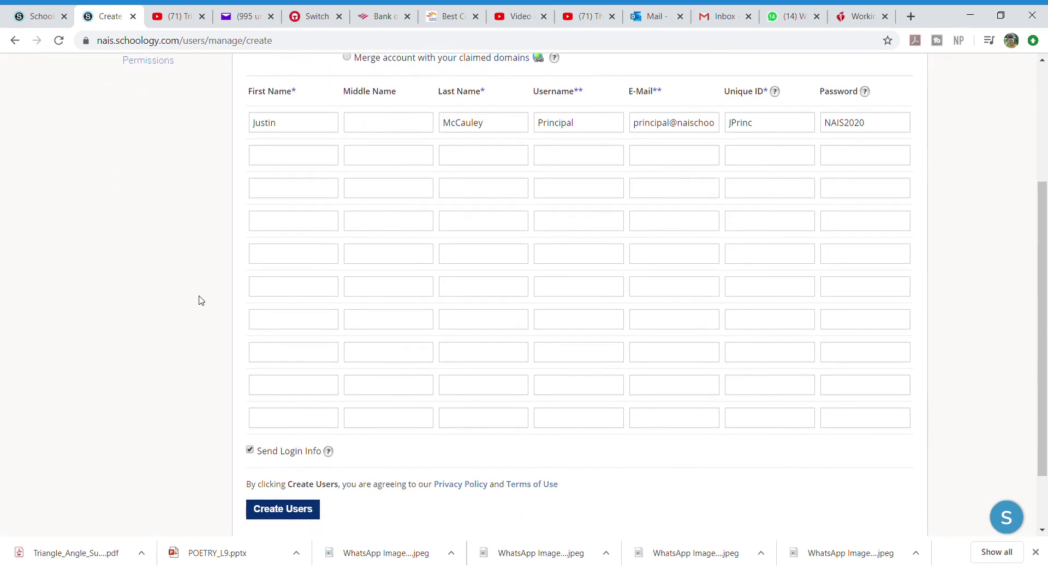
click(289, 509)
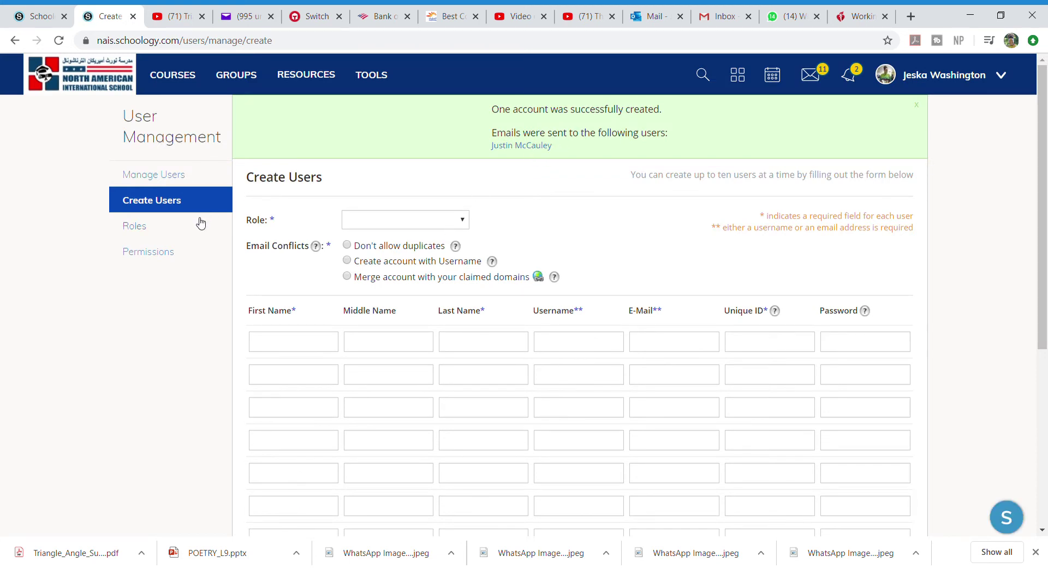
Review the Roles page and the Teacher, System Admin, Student and Parent permissions grid
click(137, 232)
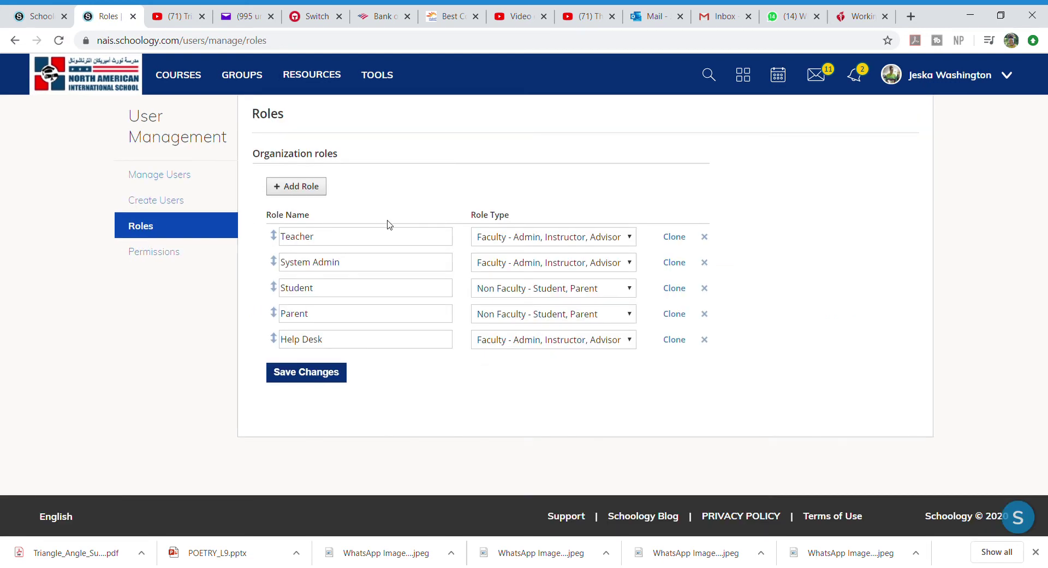
click(155, 252)
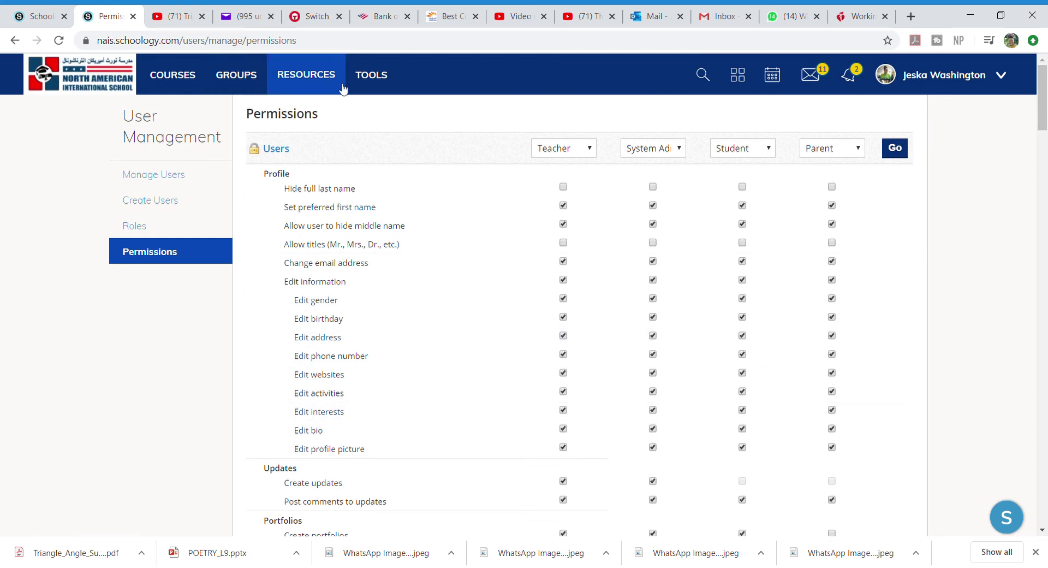
click(367, 81)
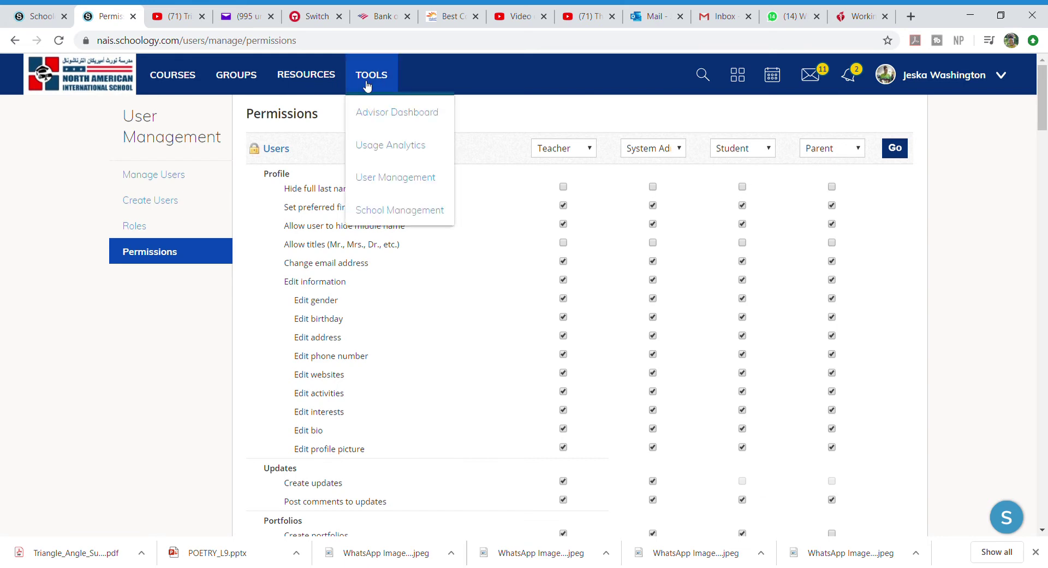
Review Usage Analytics for Apr 19–25, 2020 sessions and materials, and open the Actions list
click(368, 148)
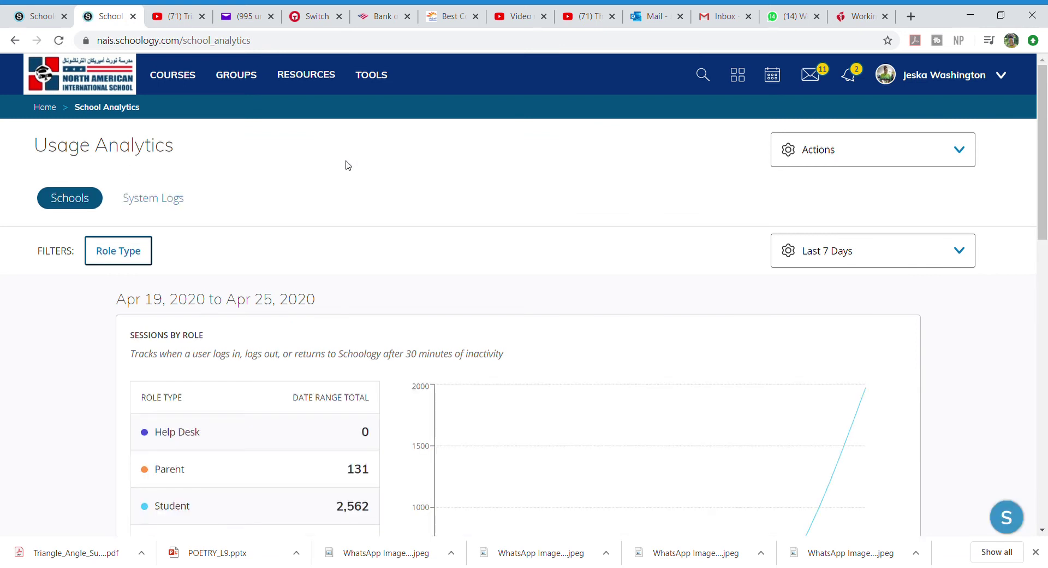
scroll(348, 165, down, 4)
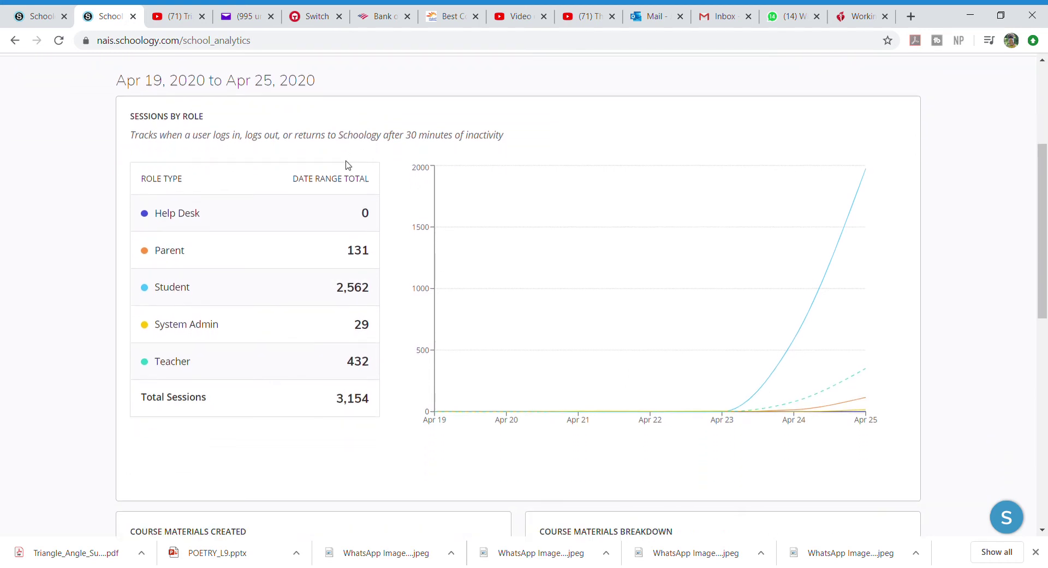
scroll(196, 309, down, 1)
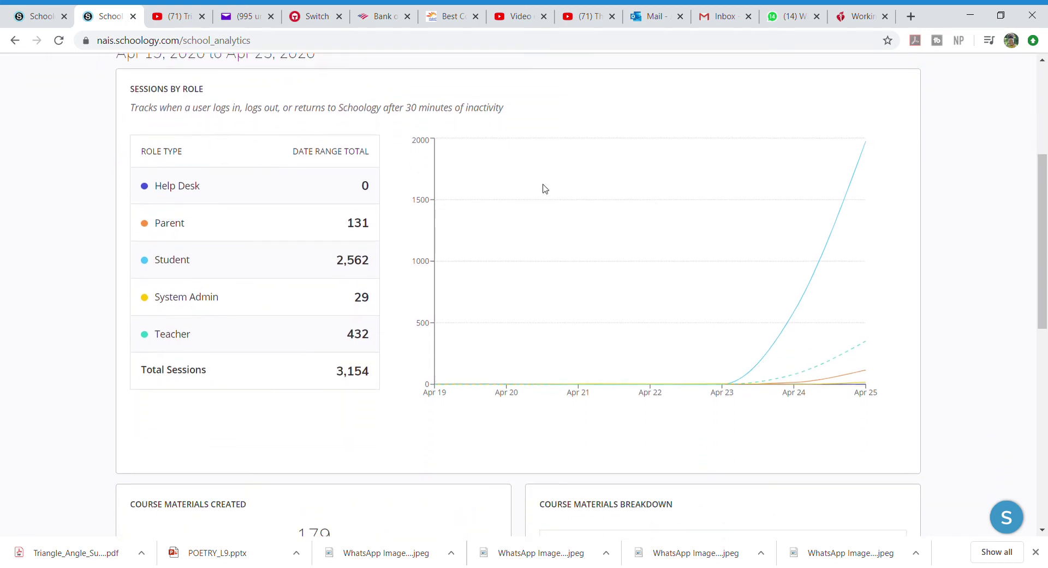
scroll(774, 142, down, 3)
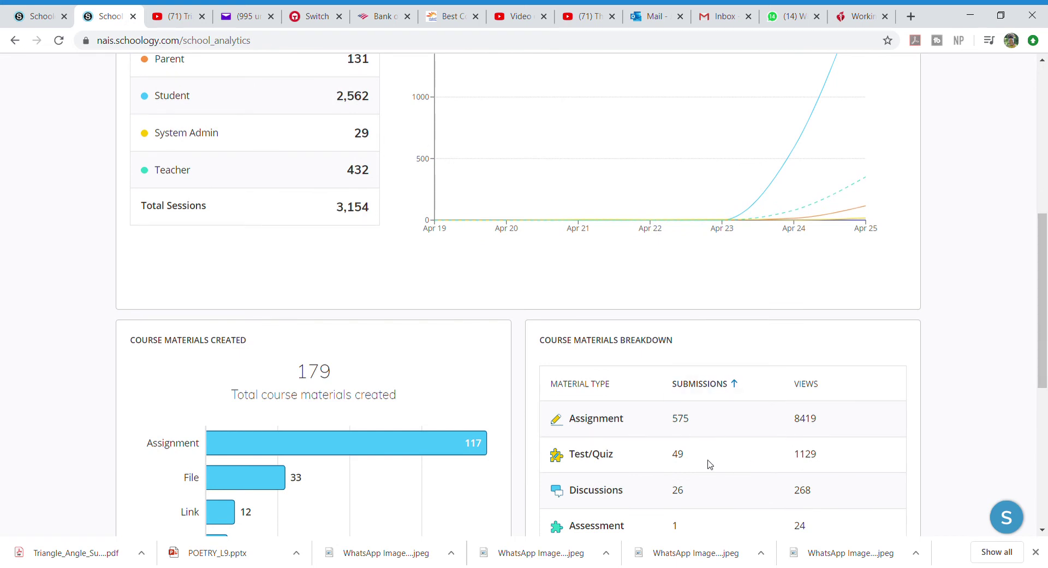
scroll(767, 465, down, 4)
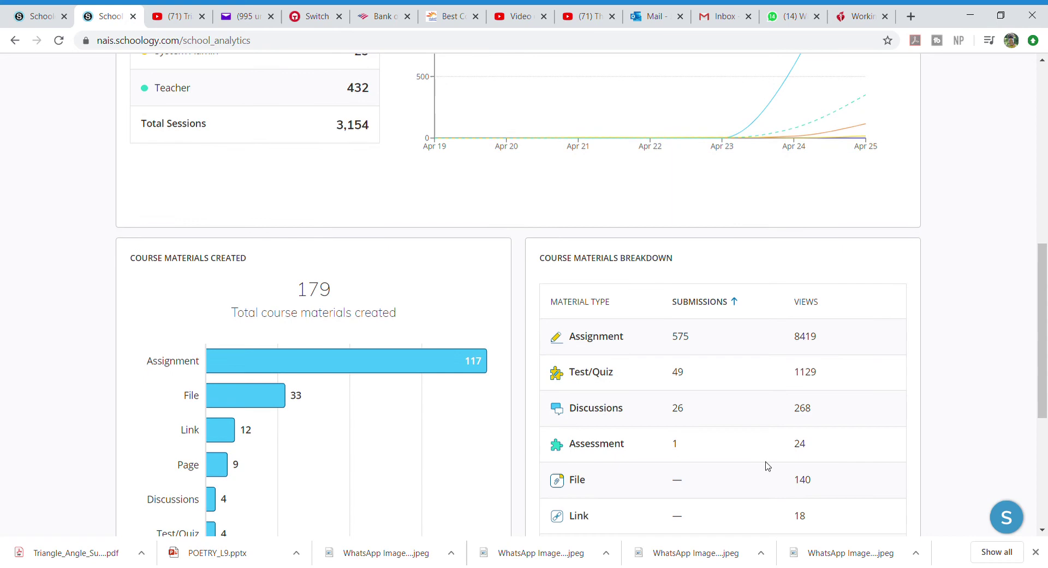
scroll(766, 465, down, 3)
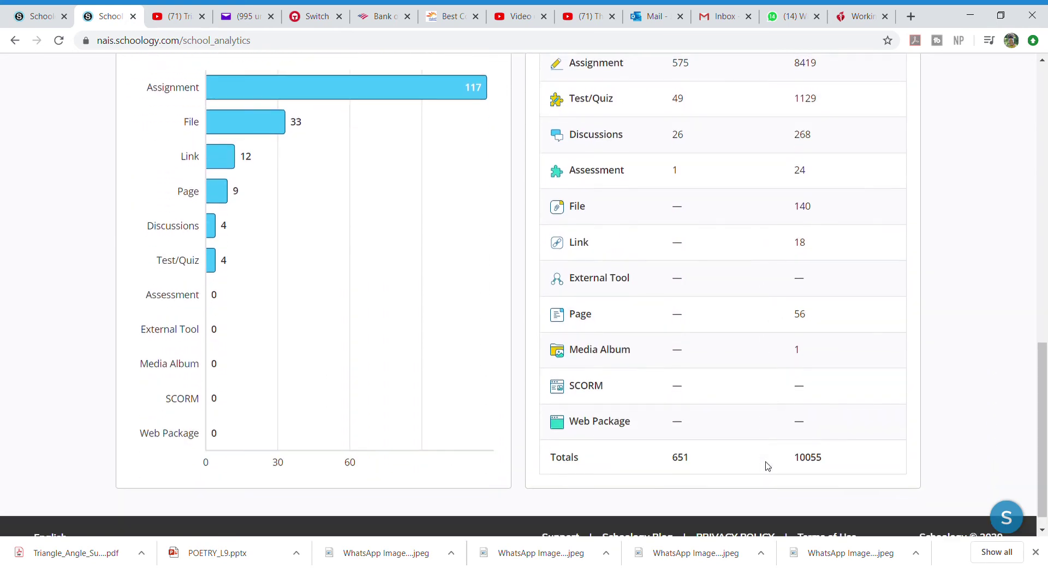
scroll(767, 465, down, 1)
scroll(767, 465, up, 3)
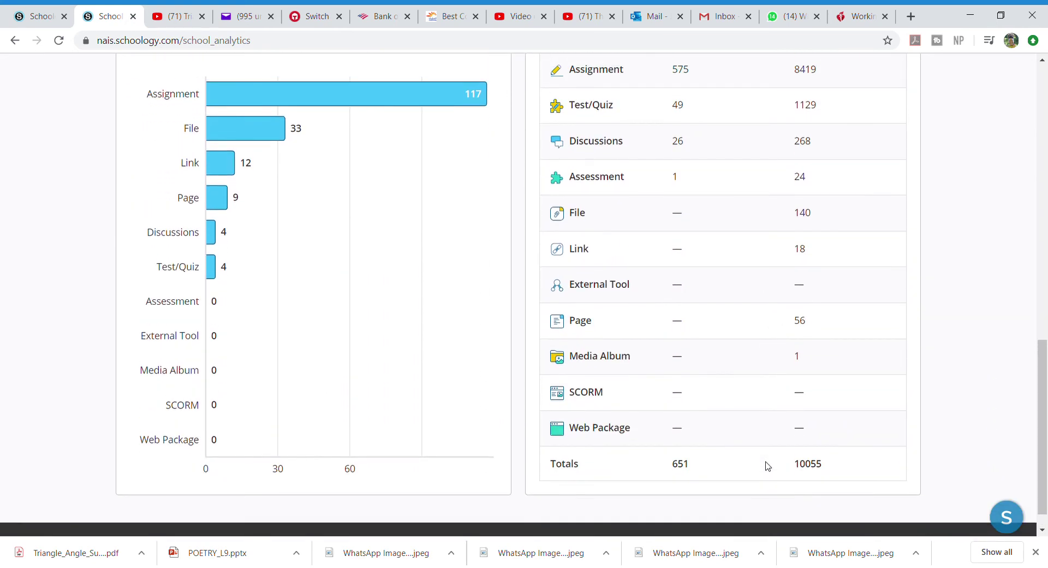
scroll(767, 465, up, 10)
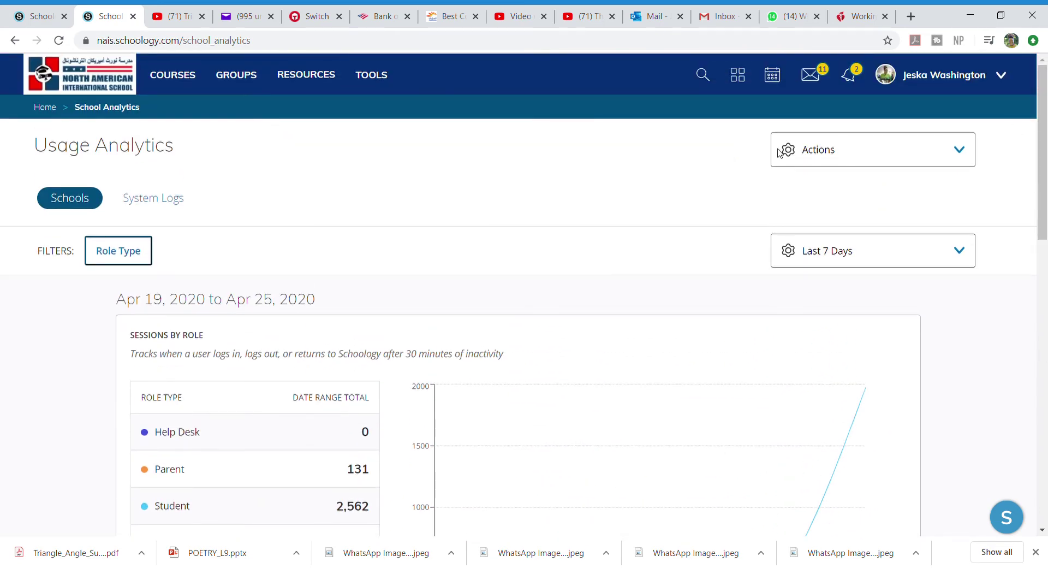
click(811, 157)
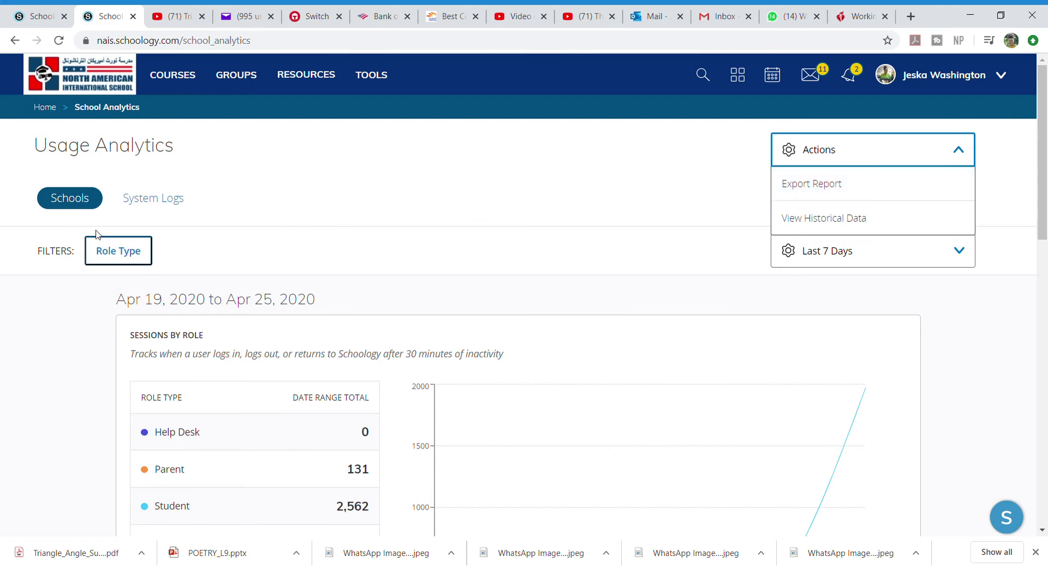
Check the System Logs of recent logins and open the first listed user's profile
click(164, 202)
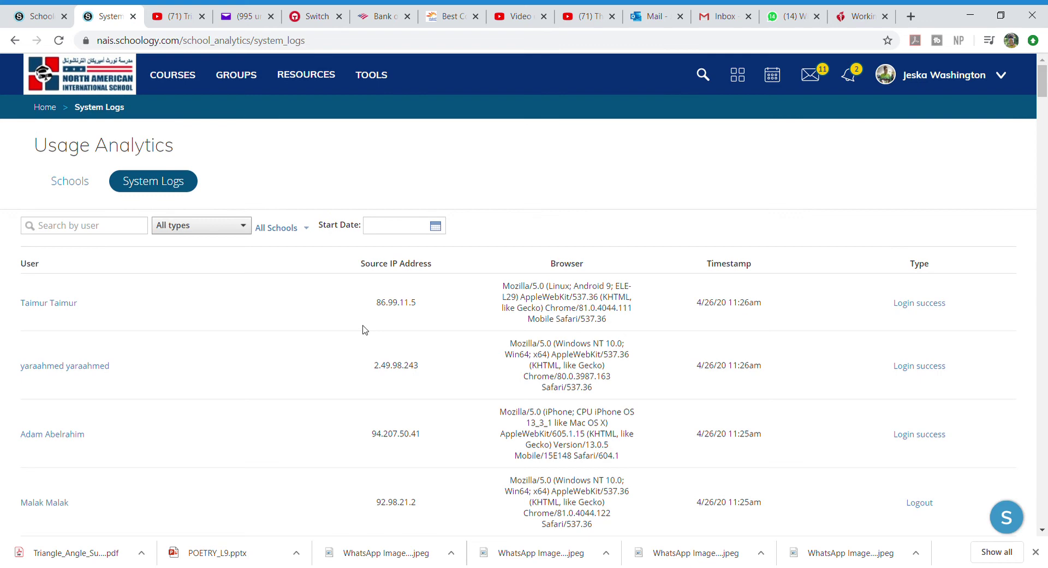
click(50, 303)
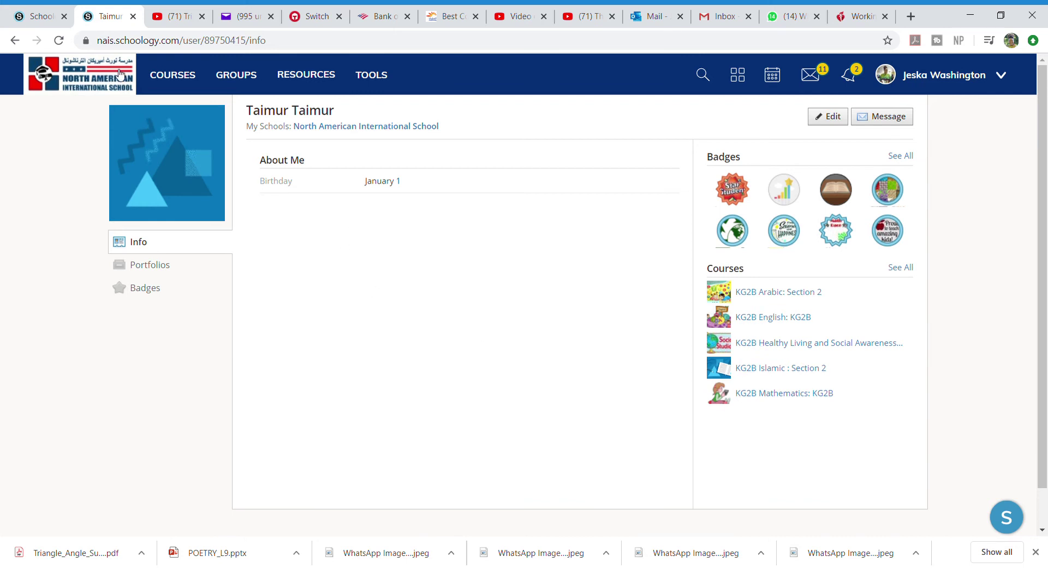
Open the Advisor Dashboard from Tools and search for a student to see their Grade 5 courses
click(362, 78)
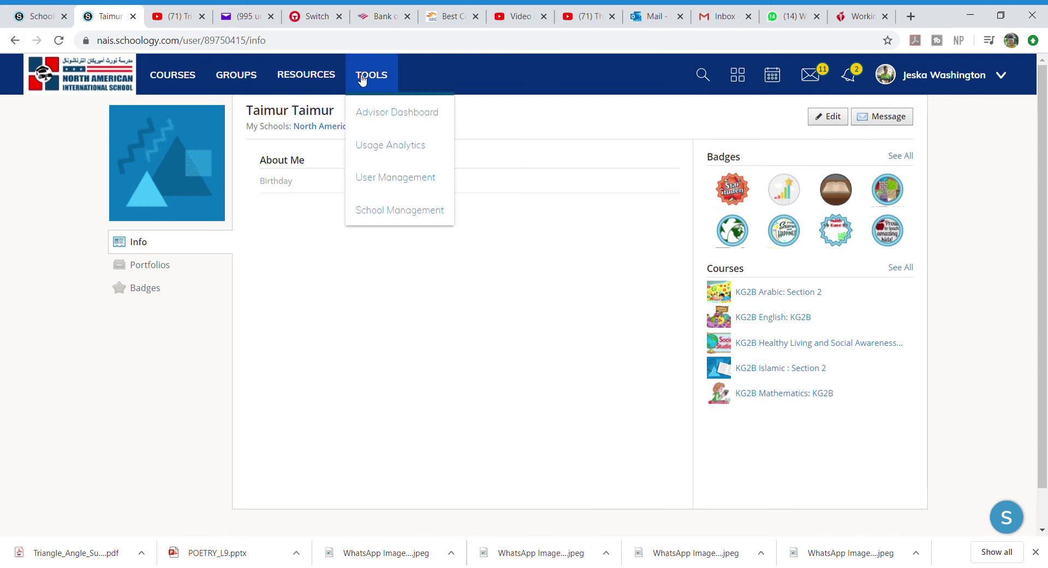
click(377, 120)
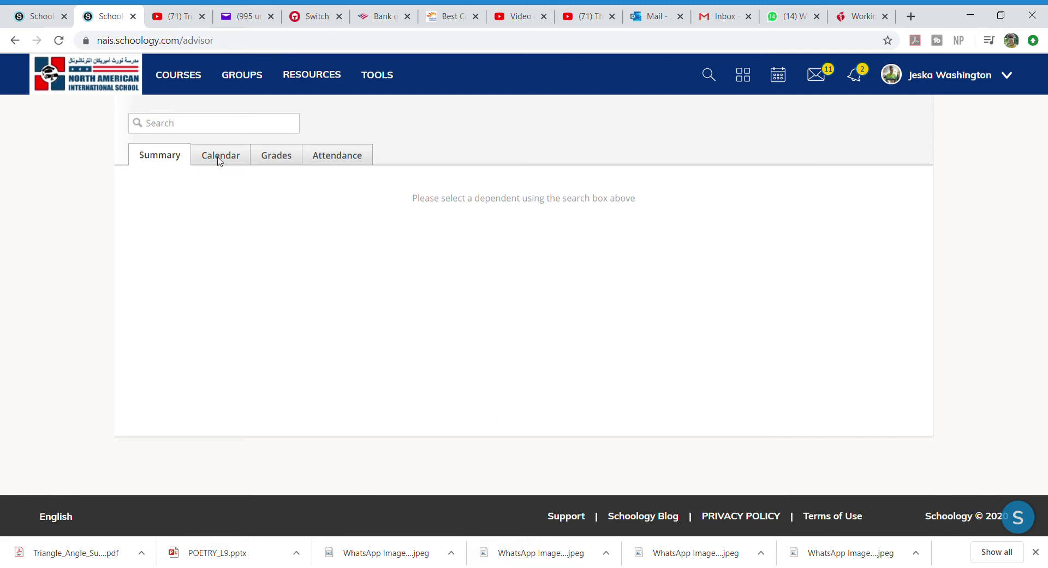
click(197, 130)
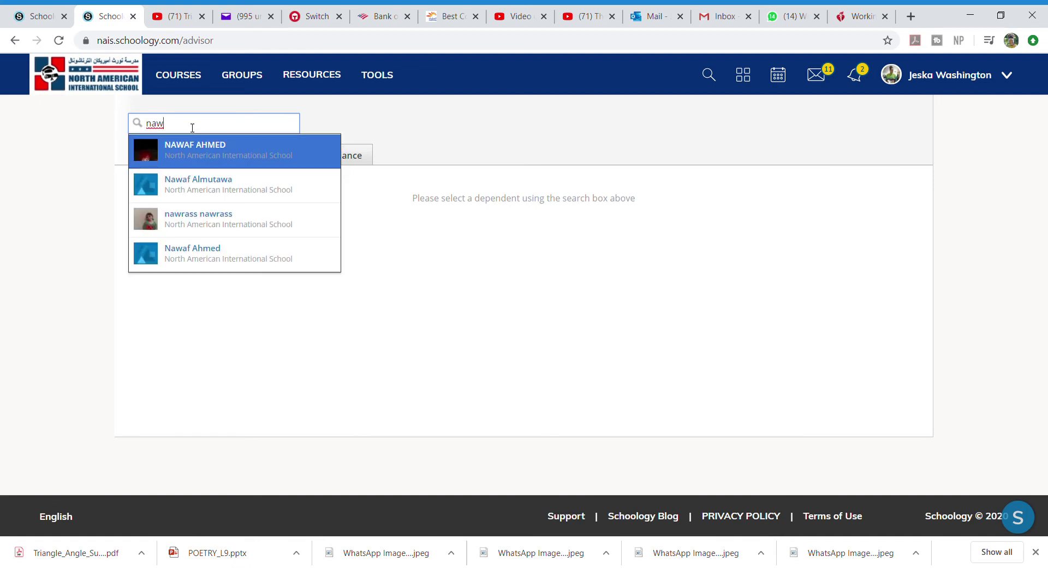
click(191, 147)
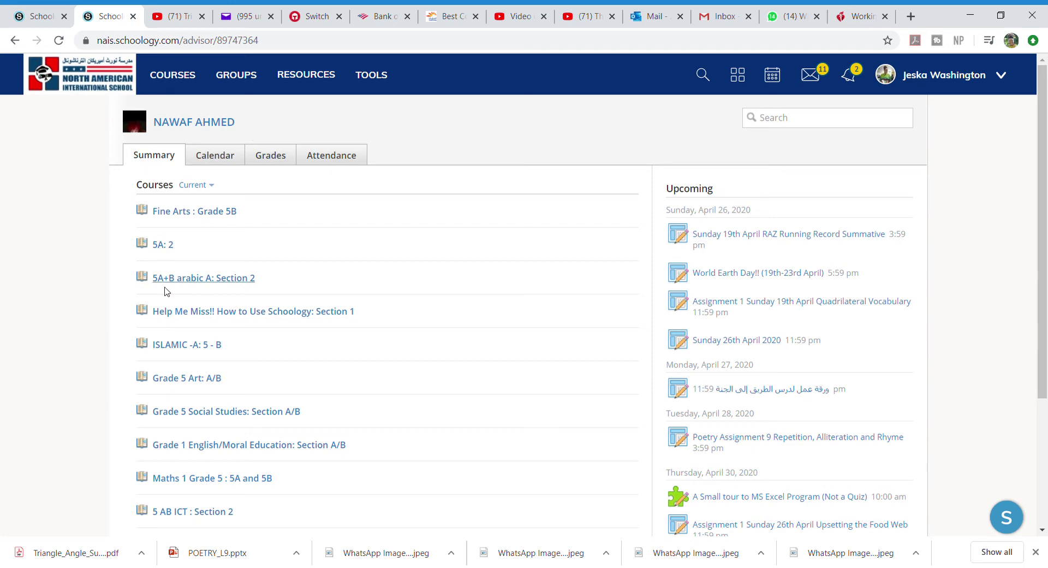
scroll(68, 205, down, 2)
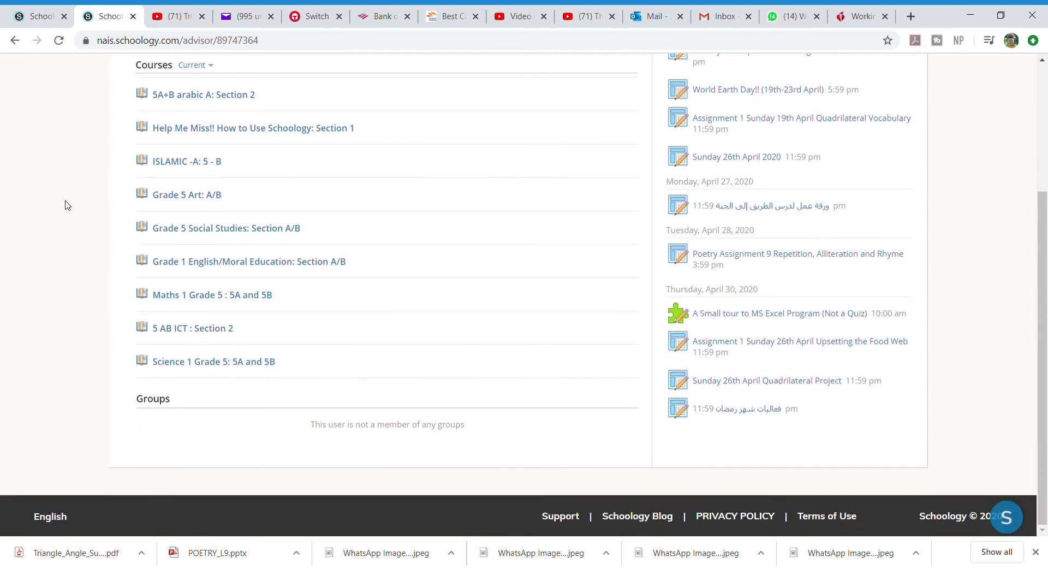
scroll(402, 440, up, 3)
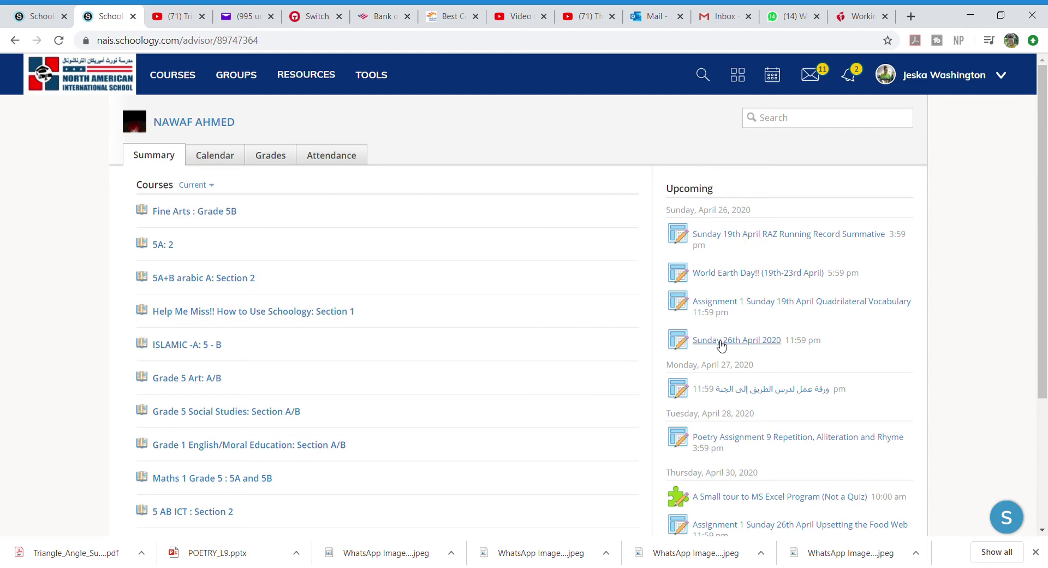
scroll(734, 467, down, 3)
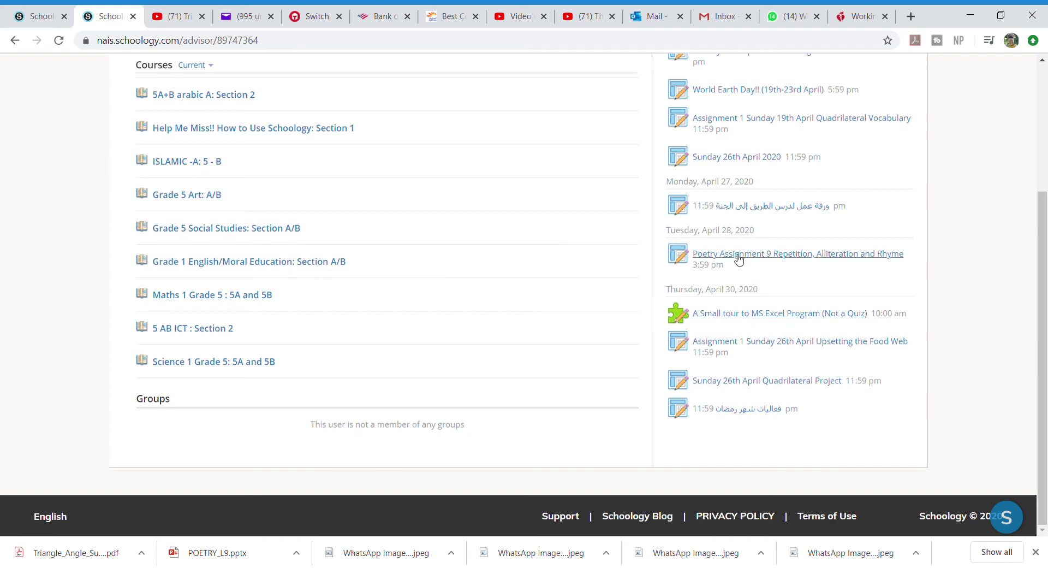
click(739, 255)
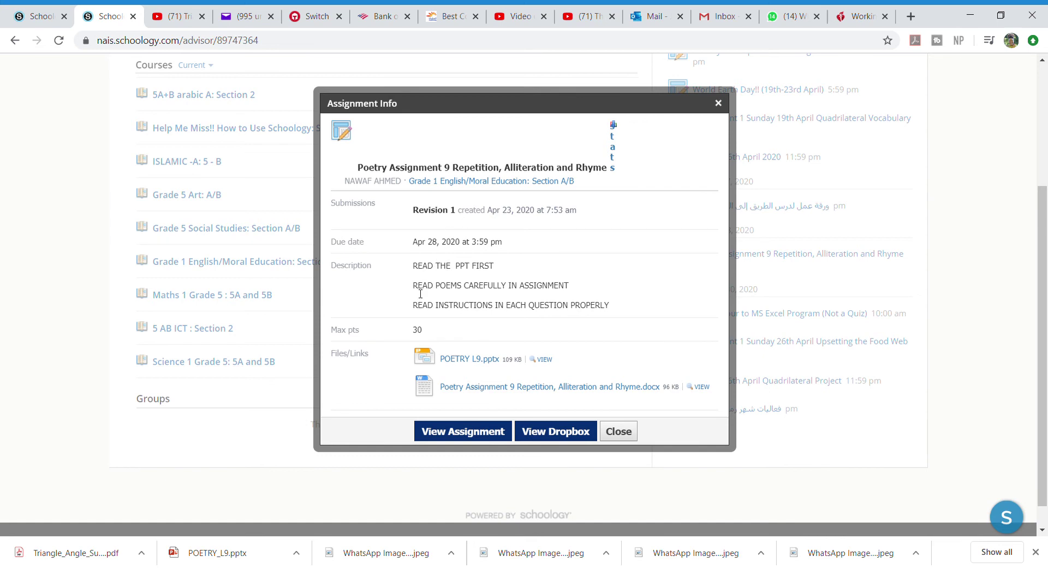
scroll(661, 239, down, 1)
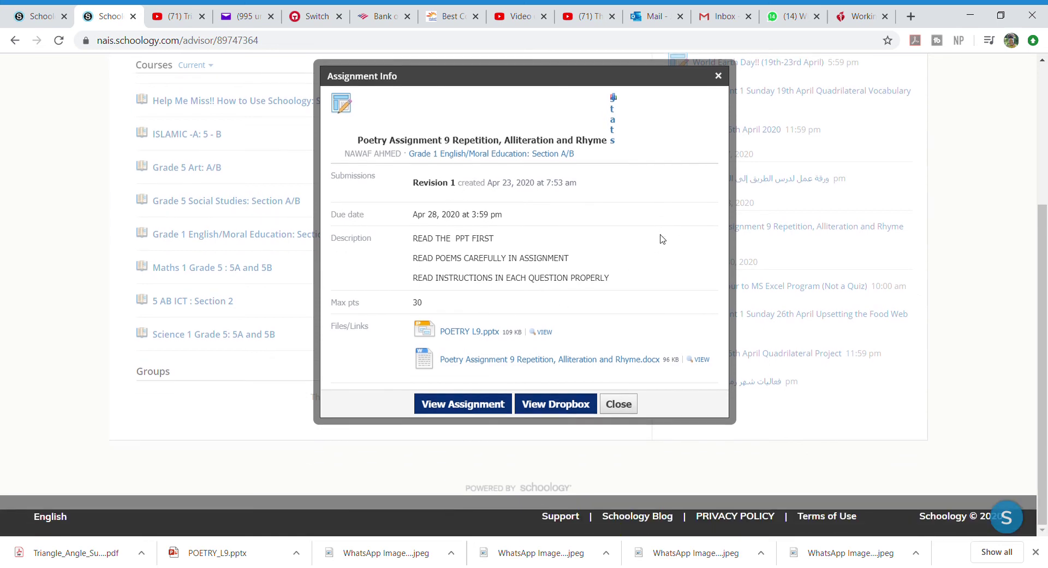
click(618, 404)
scroll(625, 413, up, 7)
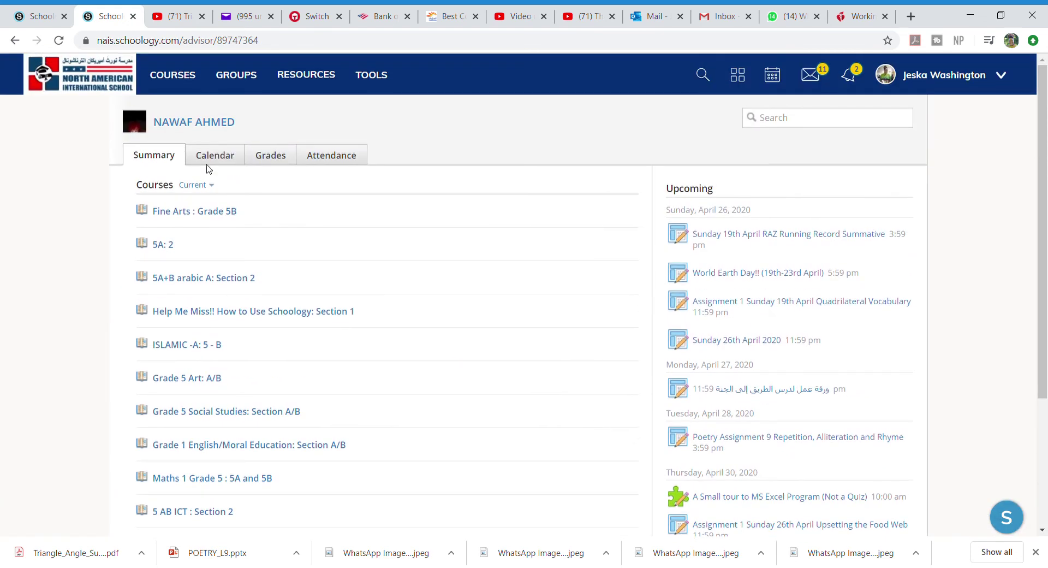
Scroll through the student's April 2020 assignment calendar, then view their grades by course
click(208, 163)
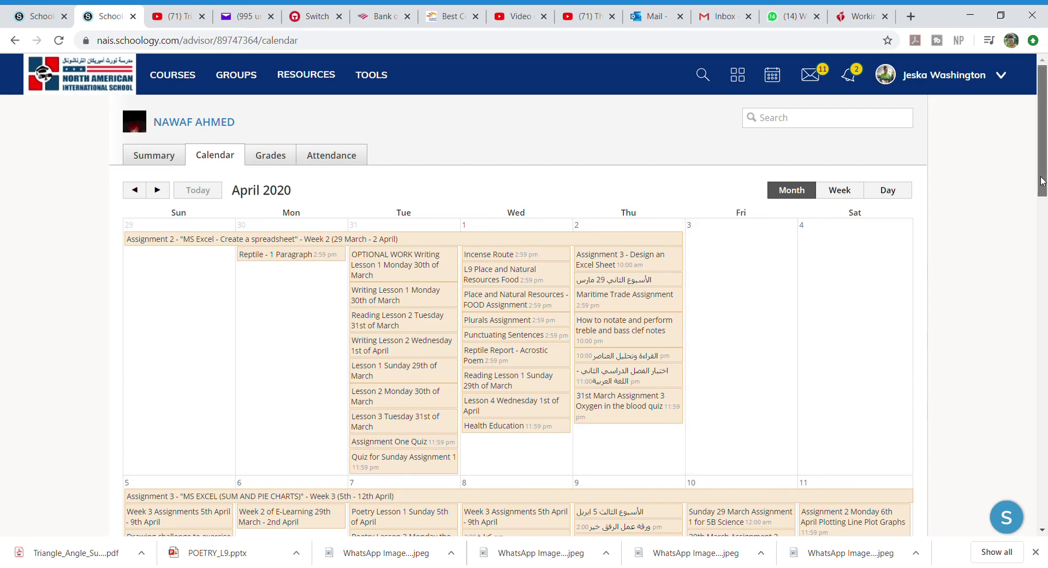
drag(1043, 181, 1045, 248)
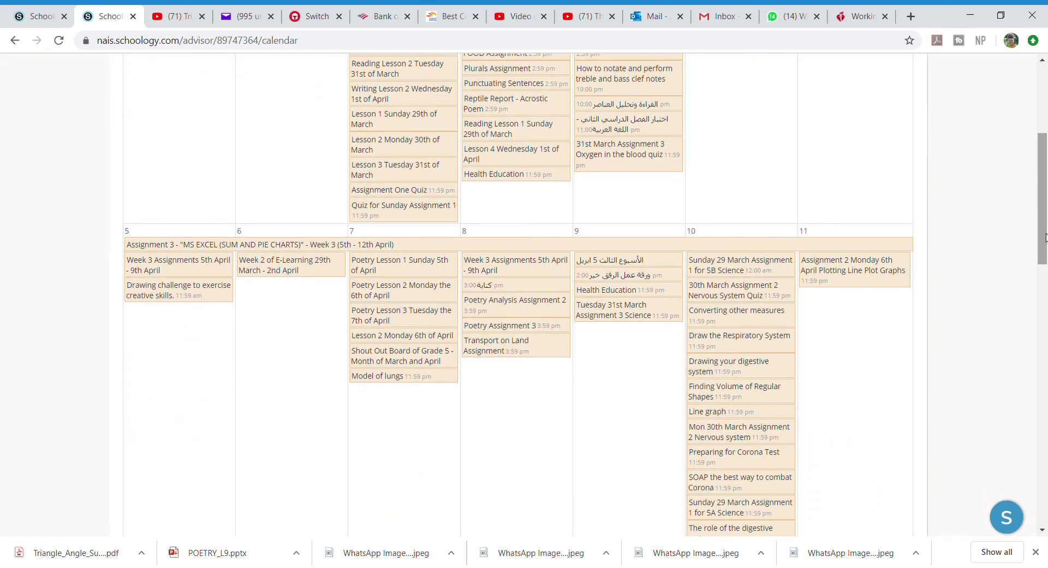
mouse_move(1045, 237)
mouse_down()
mouse_move(1045, 164)
mouse_move(1045, 242)
mouse_up()
mouse_move(839, 258)
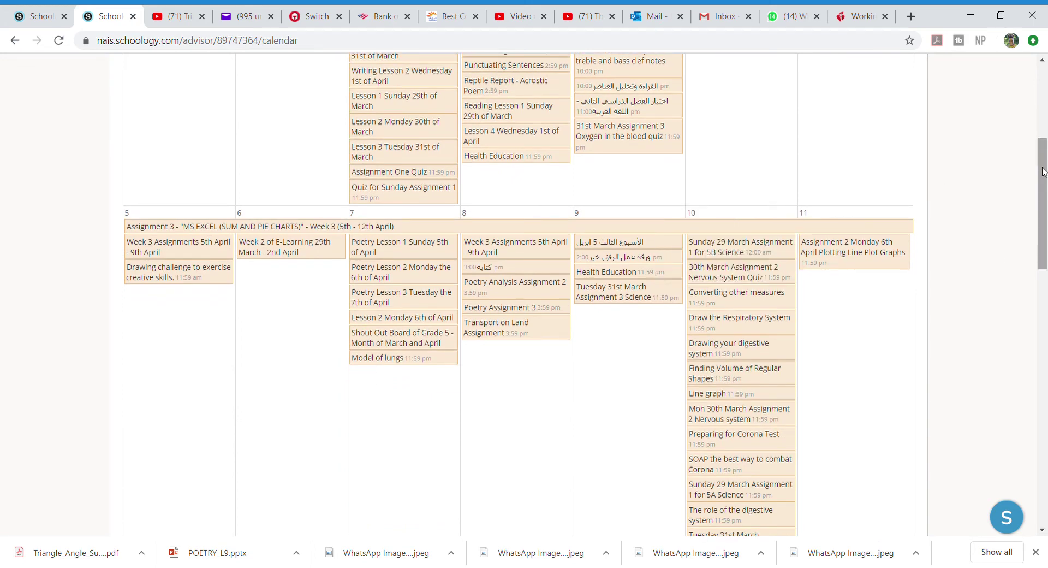
drag(1044, 173, 1042, 429)
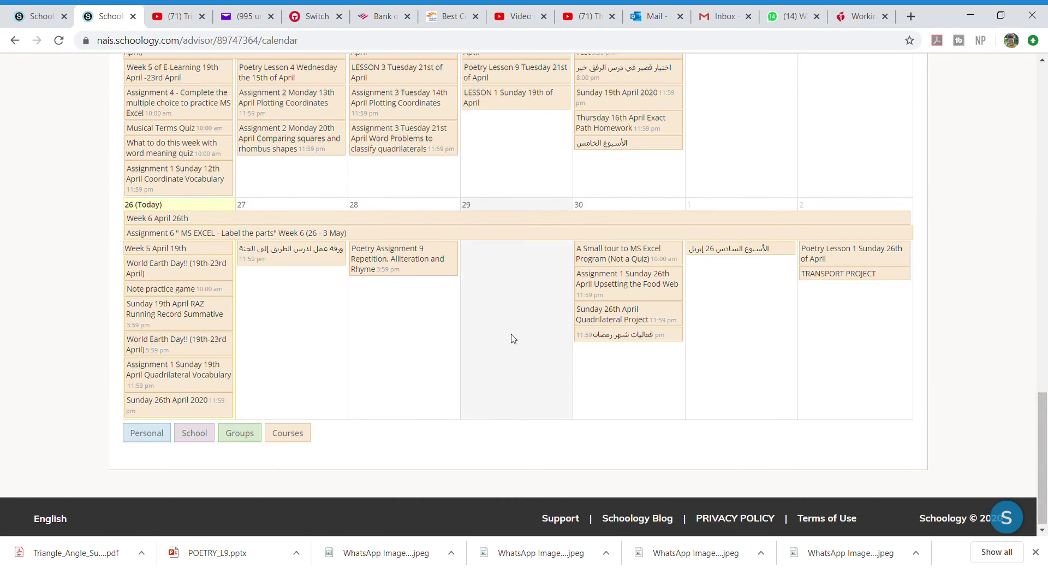
drag(1044, 428, 1039, 58)
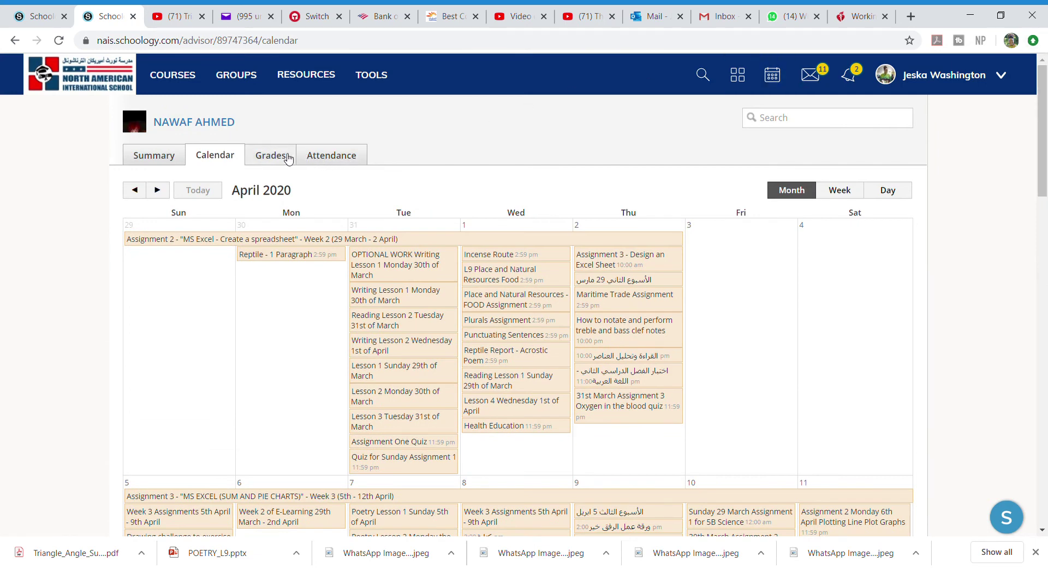
click(288, 157)
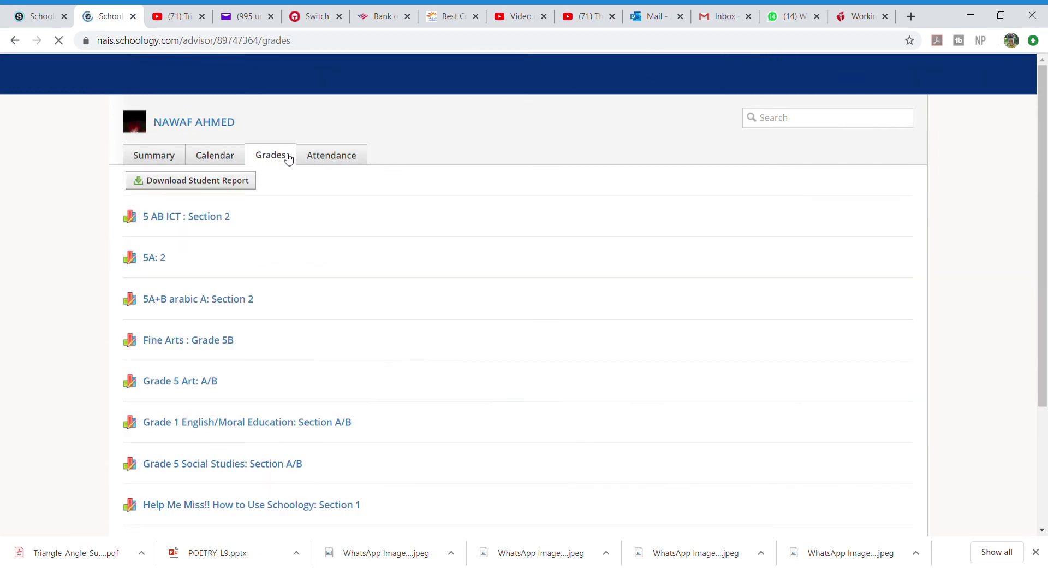
Expand Fine Arts : Grade 5B to show its 95.83% 2nd-term grade breakdown
click(184, 341)
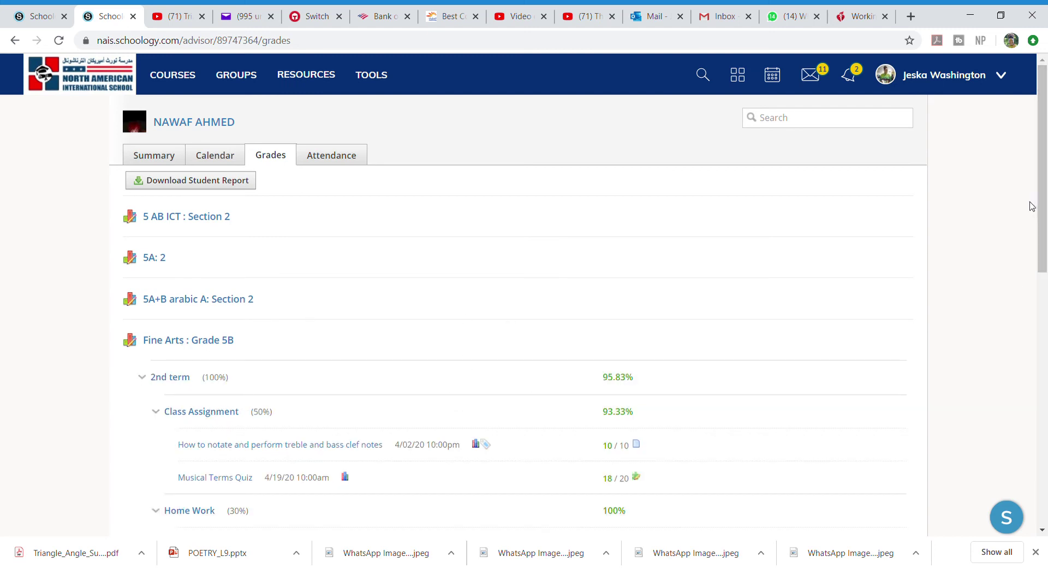
drag(1041, 206, 1045, 145)
Check 5 AB ICT : Section 2 attendance, then cycle through Calendar, Summary, Grades and Calendar
click(343, 156)
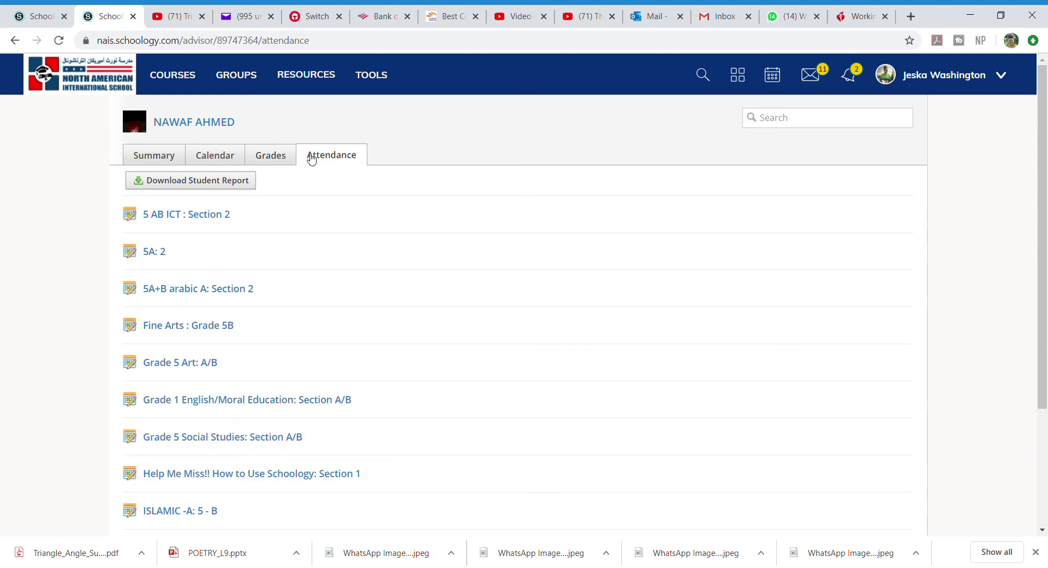
click(158, 217)
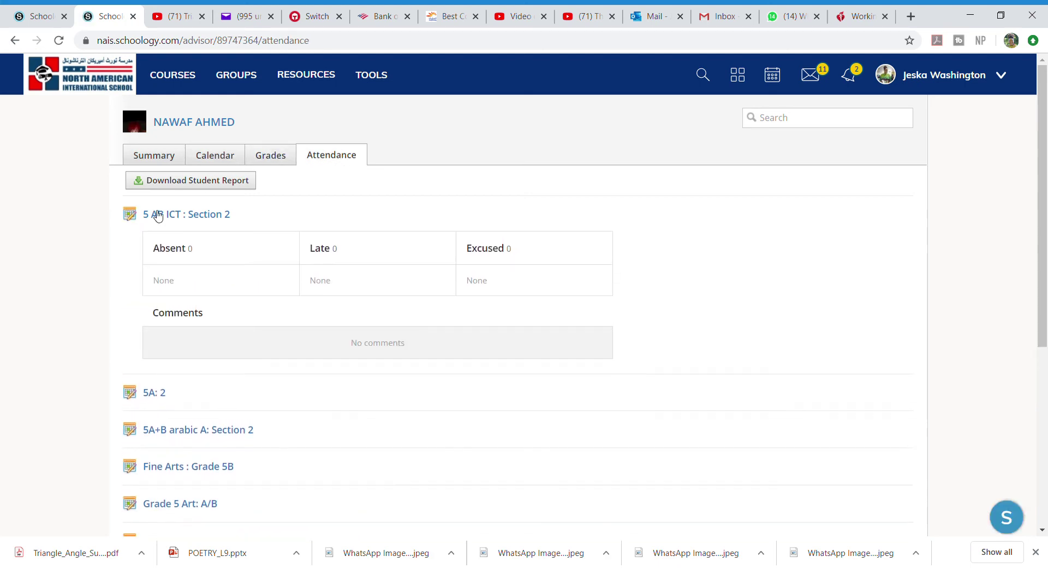
click(206, 157)
click(161, 158)
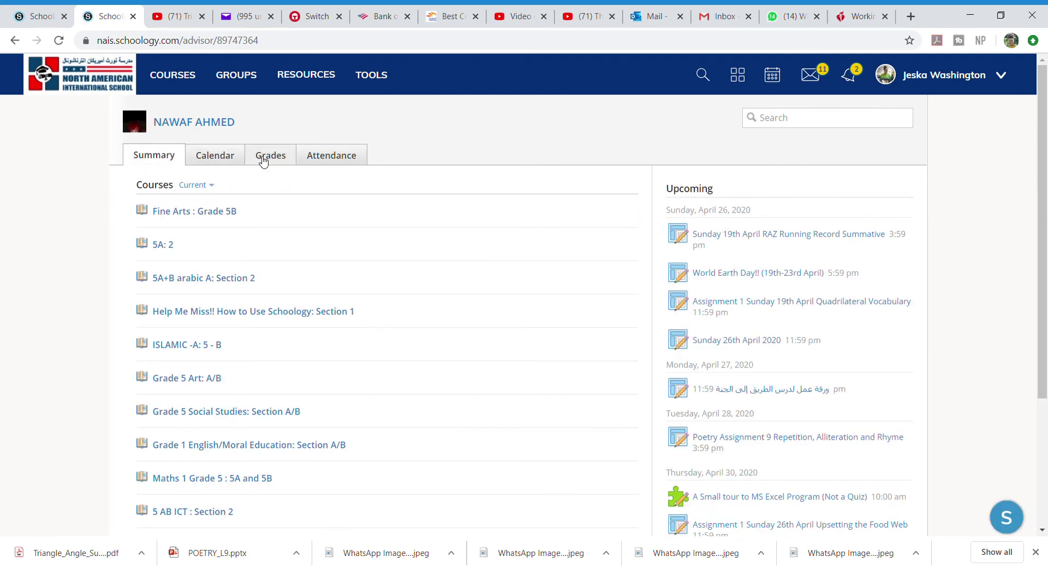
click(262, 159)
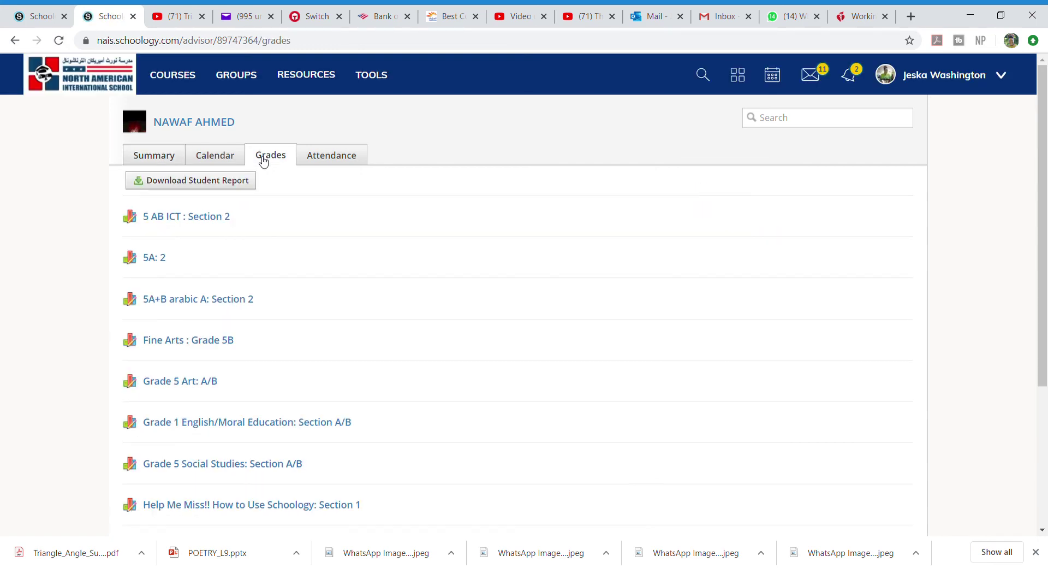
click(226, 159)
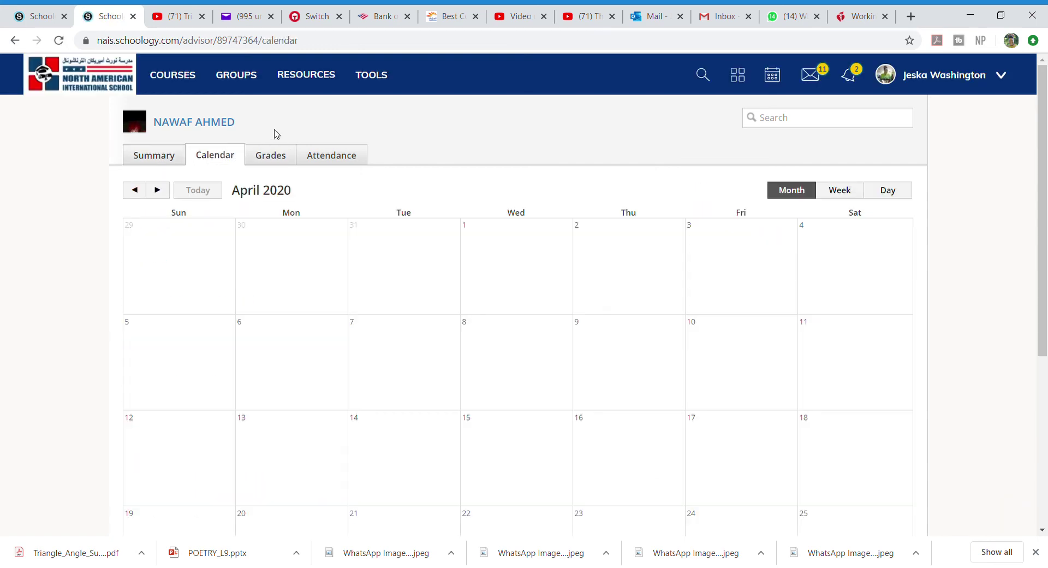
Open the student's profile and view its Portfolios page, which has none yet
click(202, 127)
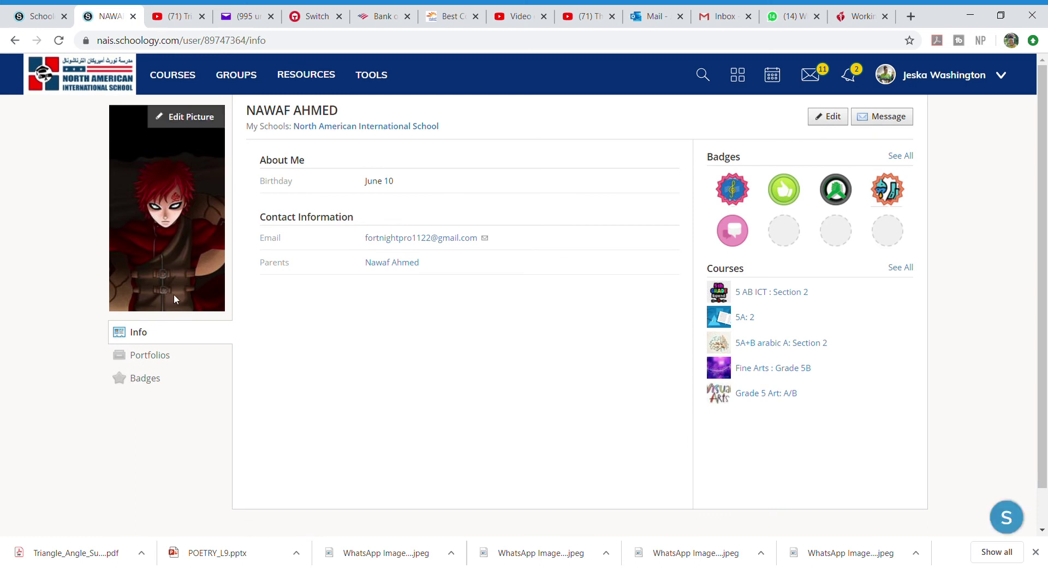
click(150, 356)
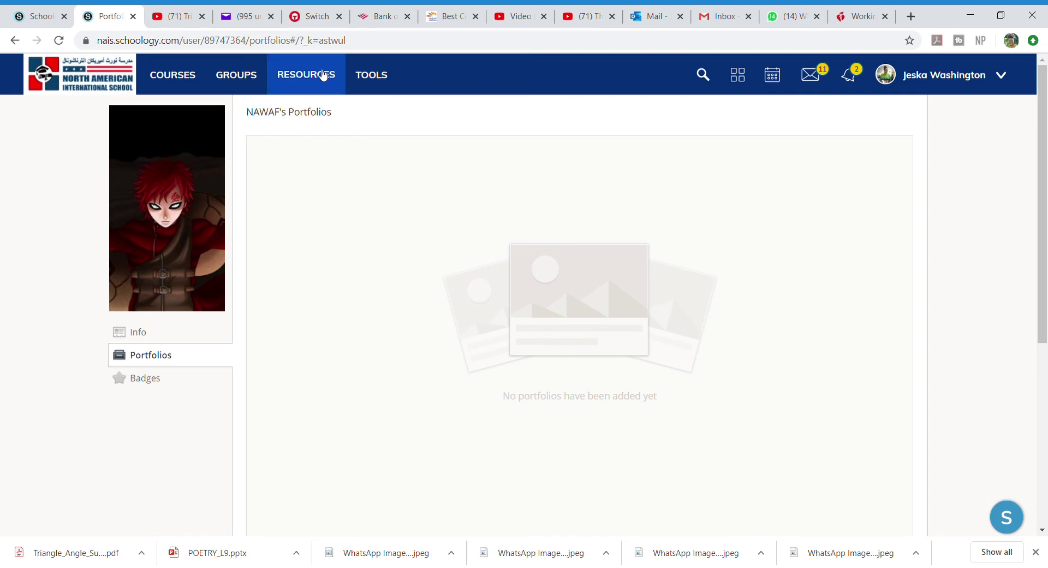
Look through Courses, Groups and Resources, then open the NAIS Model Lesson: Section 2 course materials
click(193, 76)
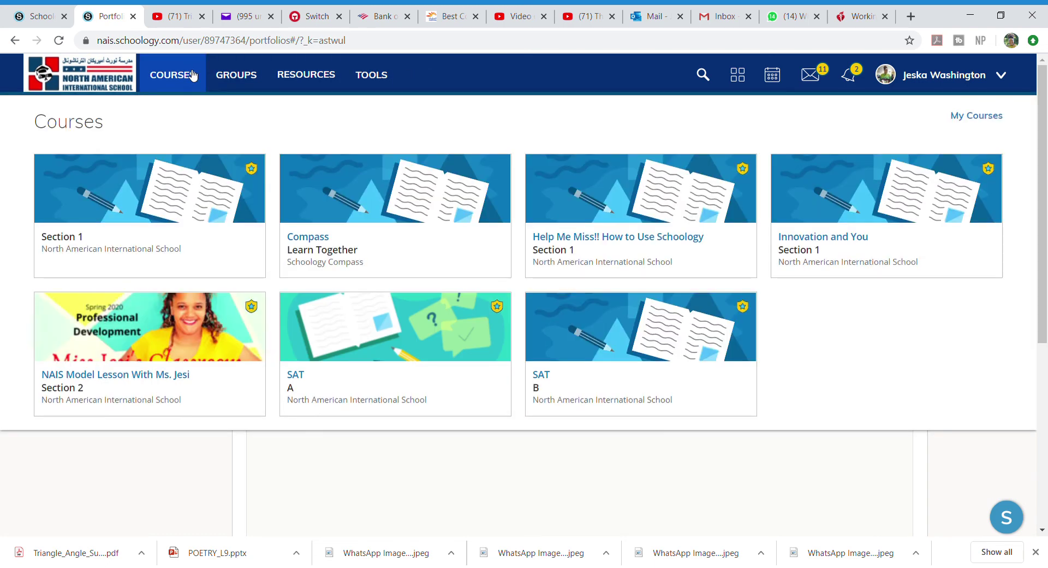
click(239, 78)
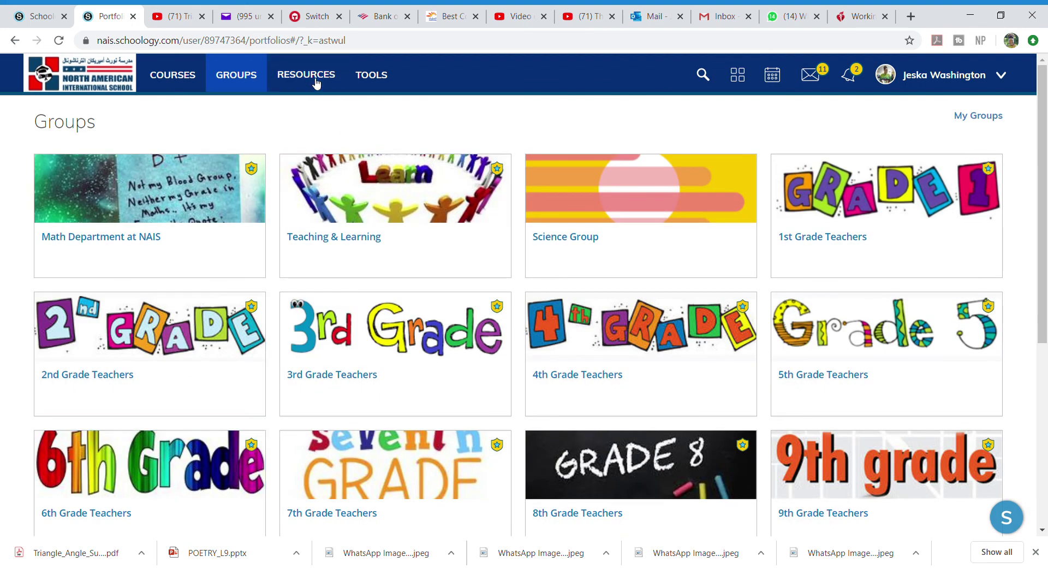
click(311, 77)
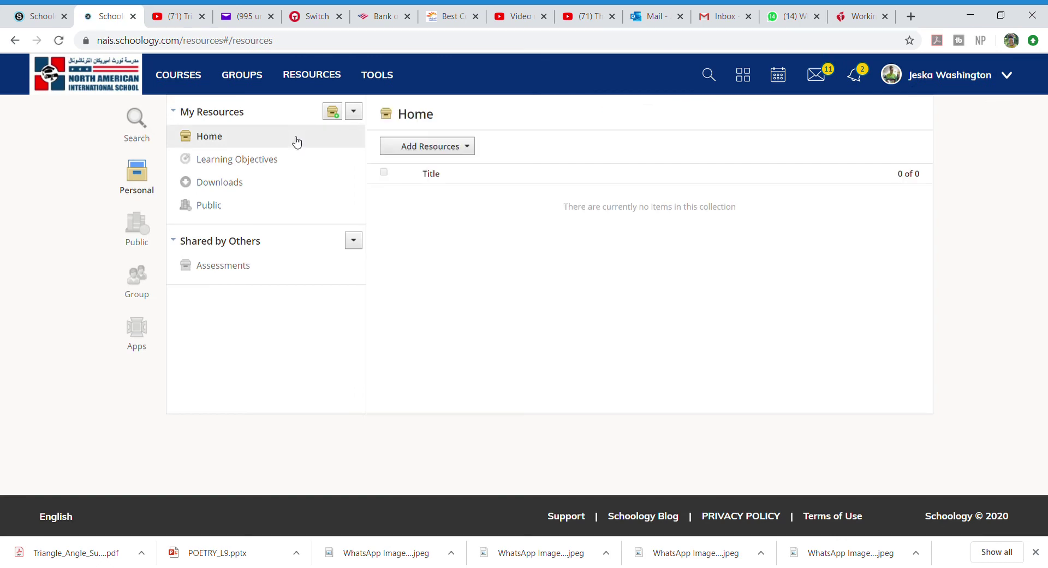
click(188, 84)
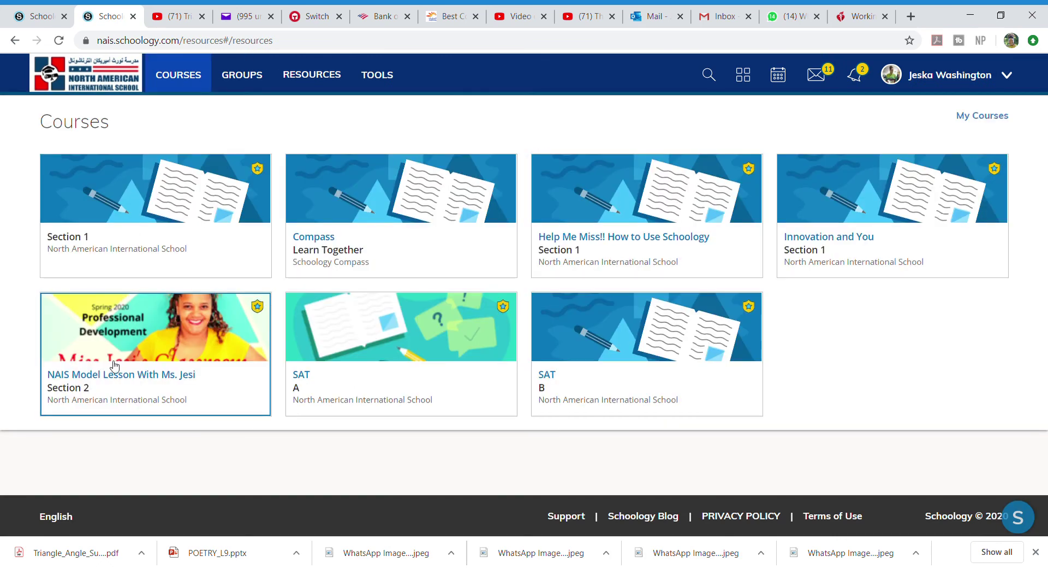
click(115, 366)
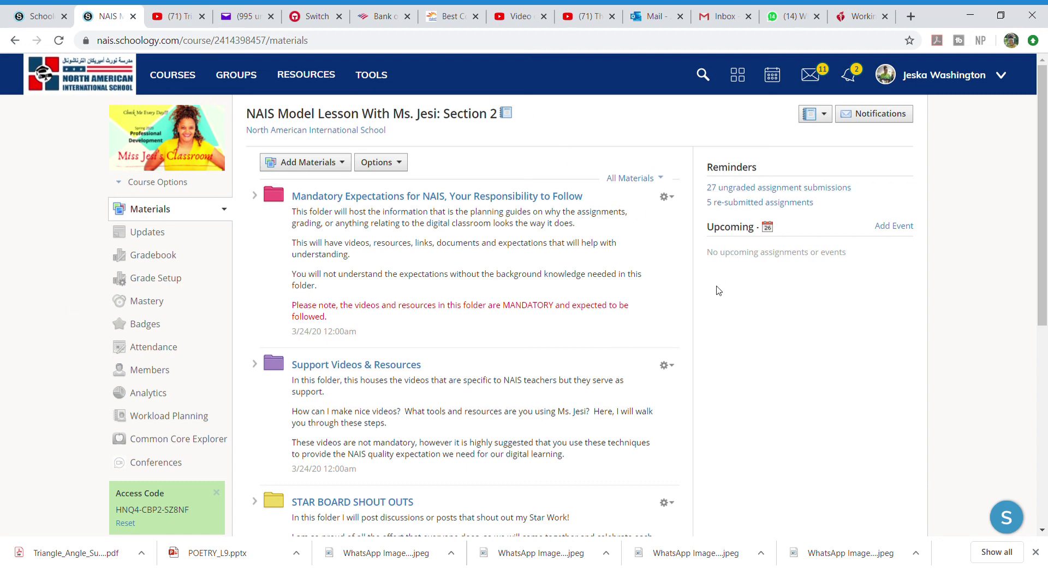
Go Home, open the personal Resources page, and show the apps menu with App Center
click(161, 82)
click(66, 77)
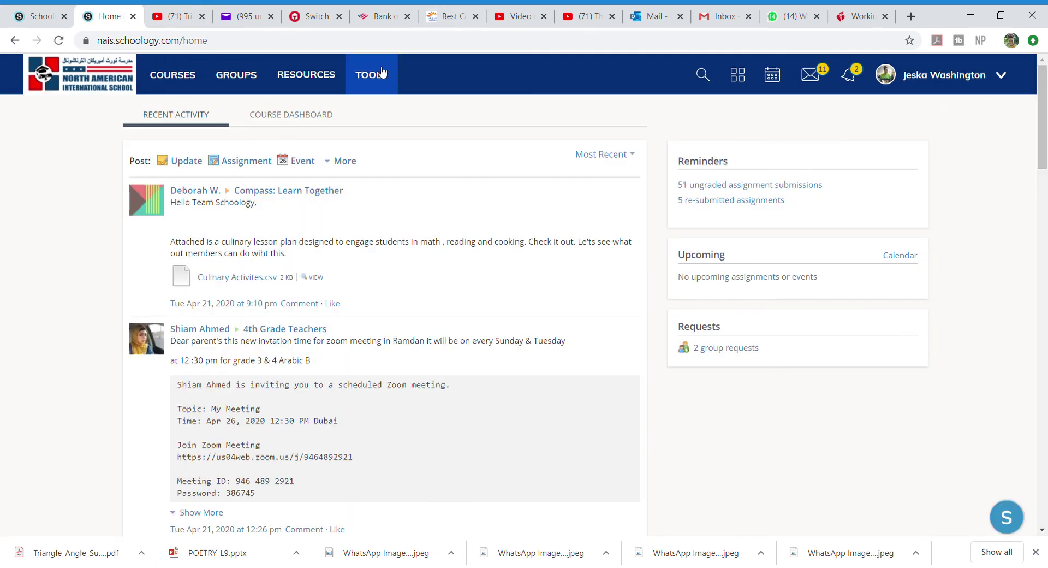
click(321, 73)
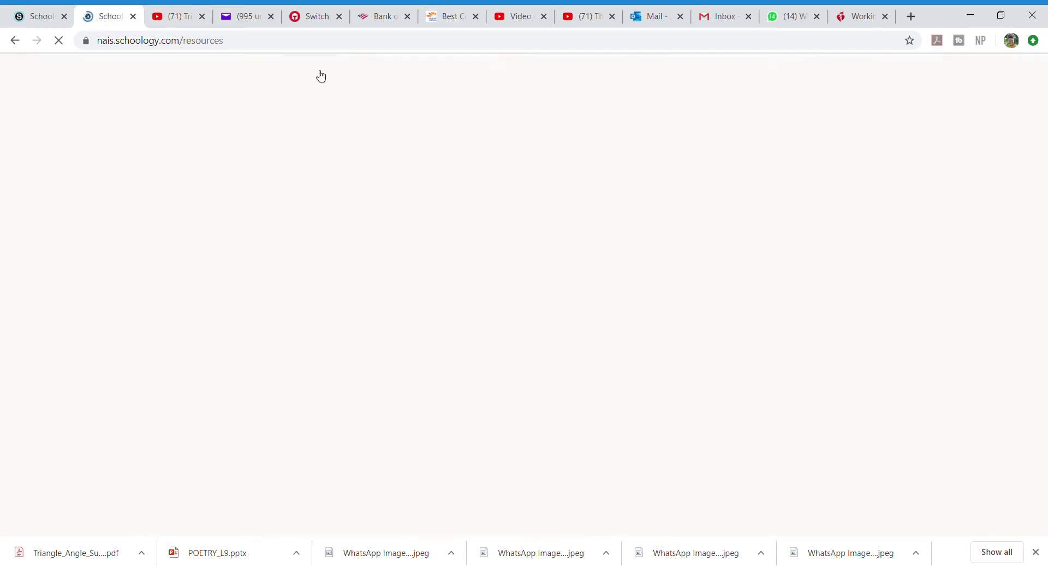
click(369, 78)
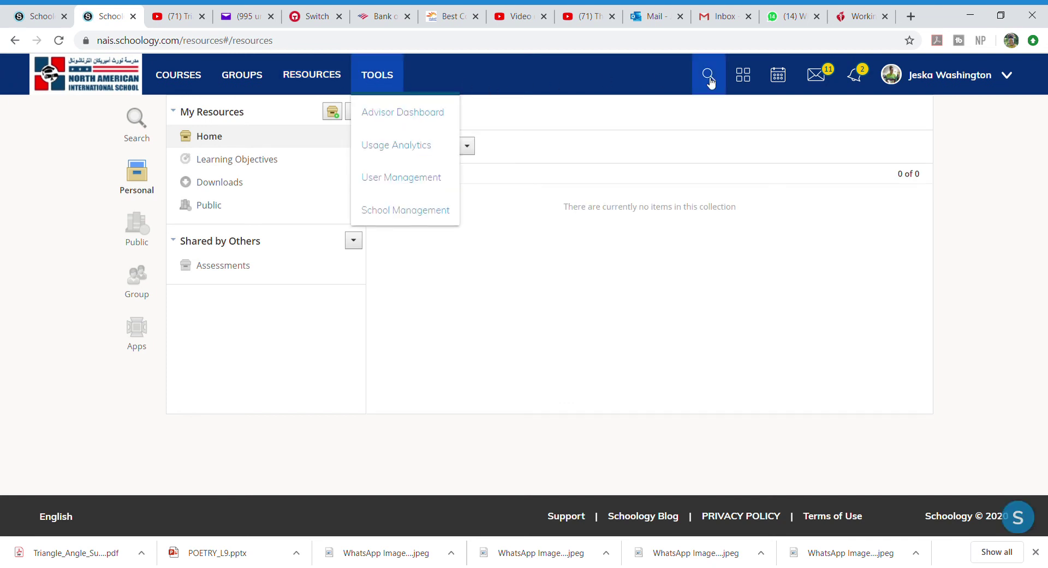
click(743, 81)
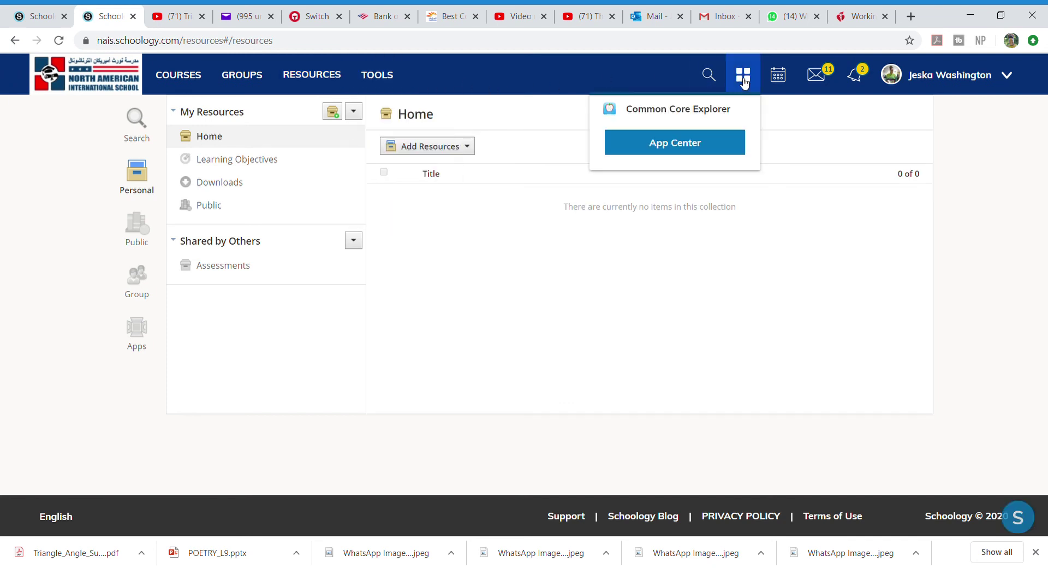
Open the App Center and scroll the catalog past Vimeo and Conferences down to Quizlet
click(693, 143)
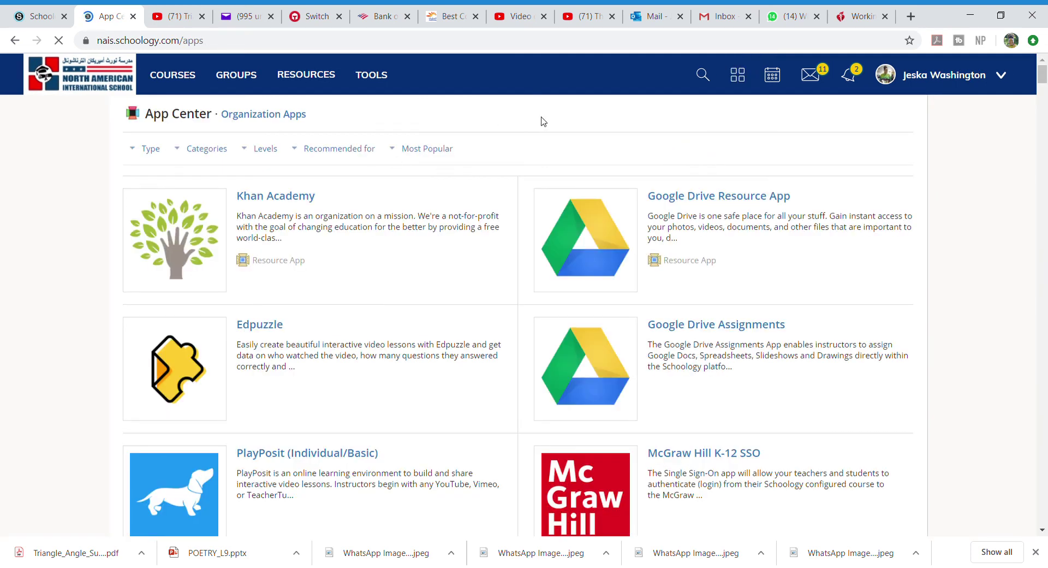
scroll(552, 126, down, 3)
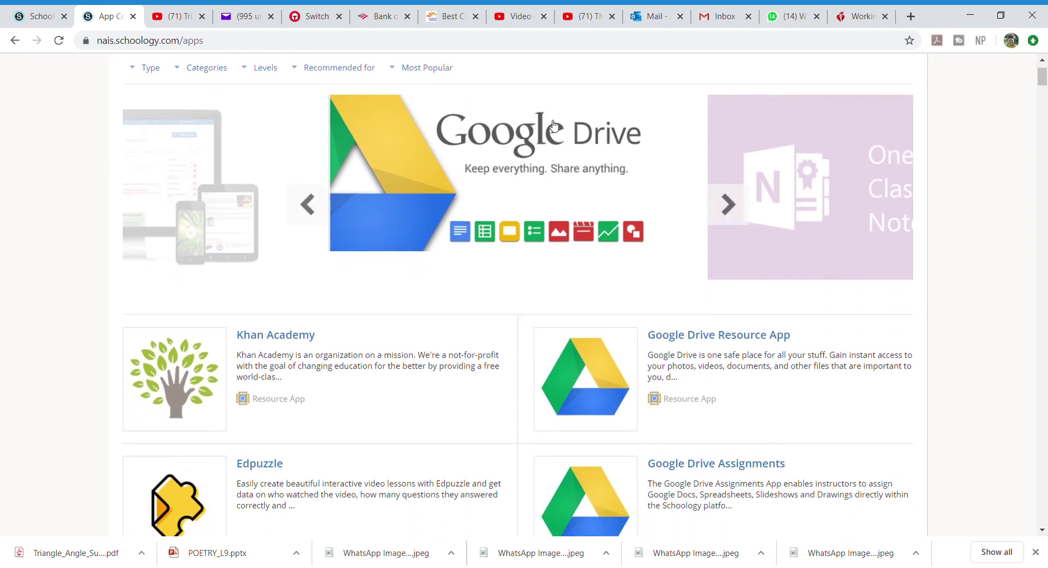
scroll(554, 126, down, 2)
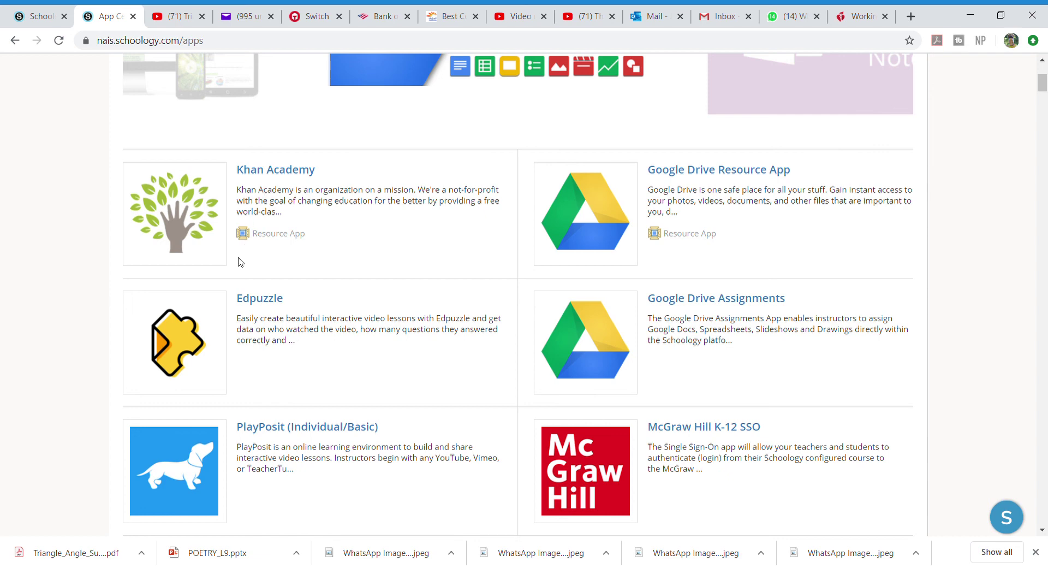
scroll(238, 262, down, 3)
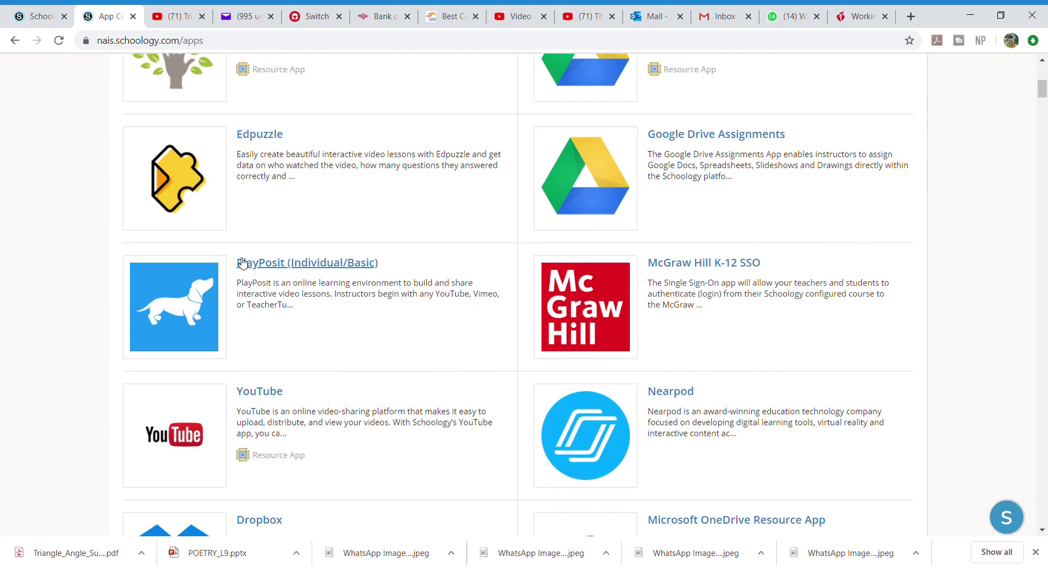
scroll(239, 261, down, 2)
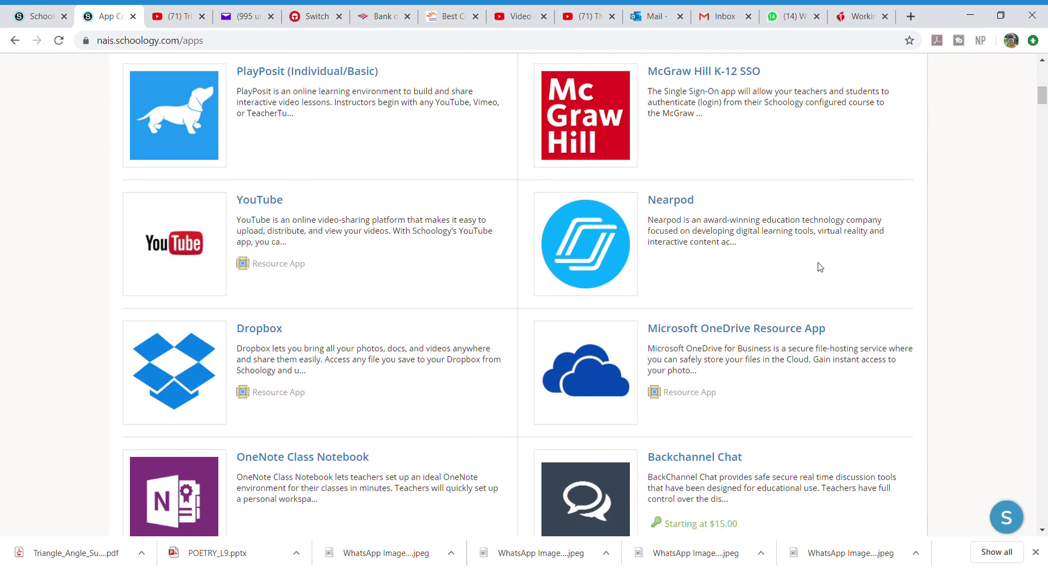
scroll(820, 266, down, 5)
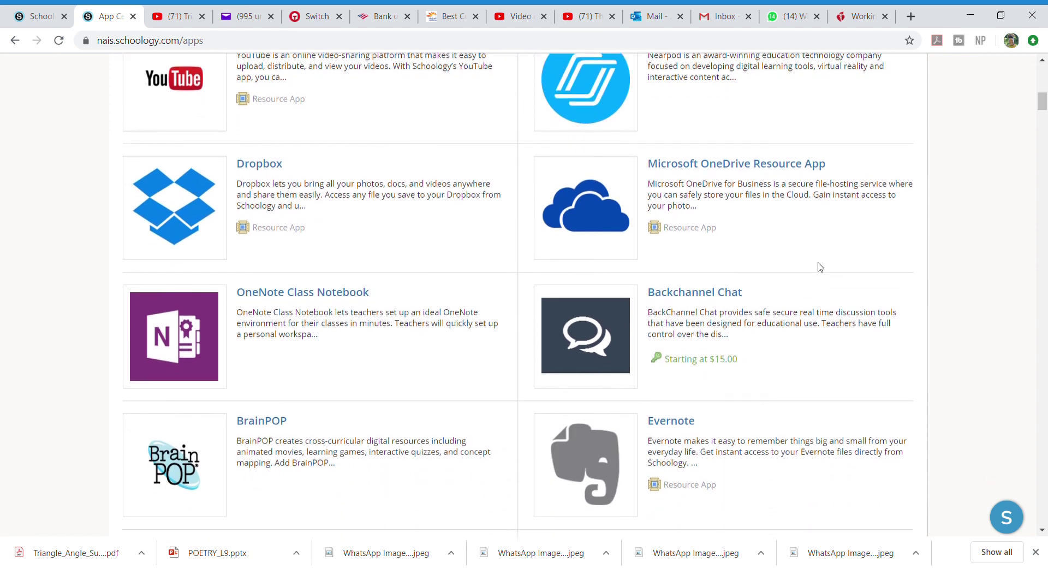
scroll(820, 266, down, 4)
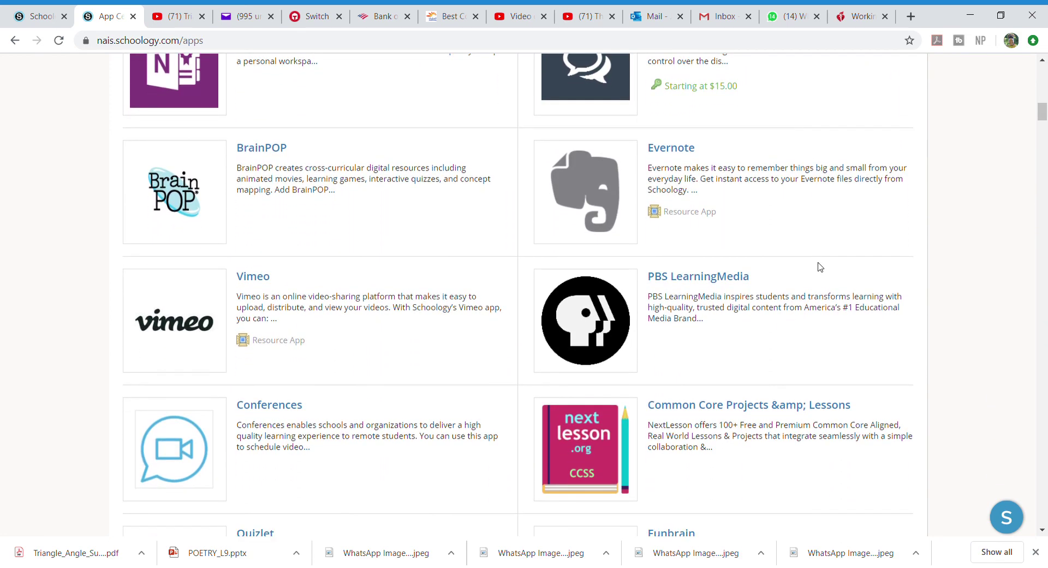
scroll(481, 432, down, 2)
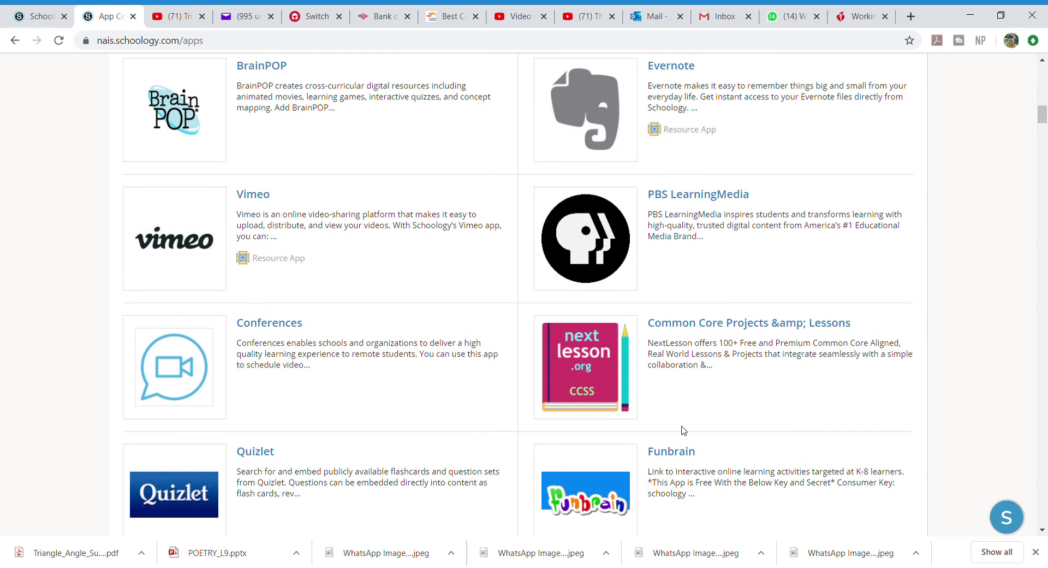
scroll(678, 450, down, 1)
scroll(677, 451, down, 2)
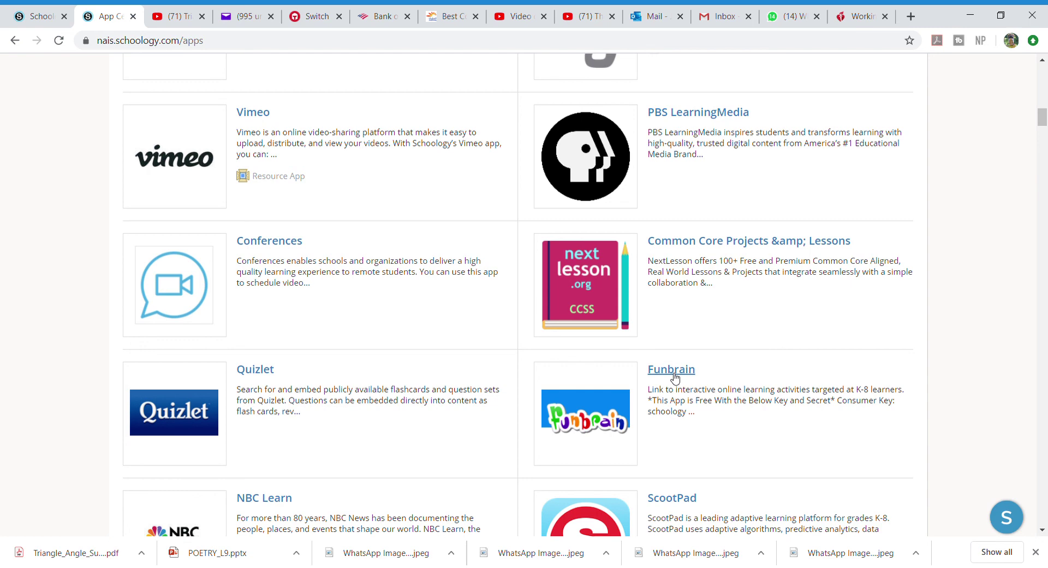
Install the Quizlet LTI app, agree to data sharing, and add it to the organization
click(257, 374)
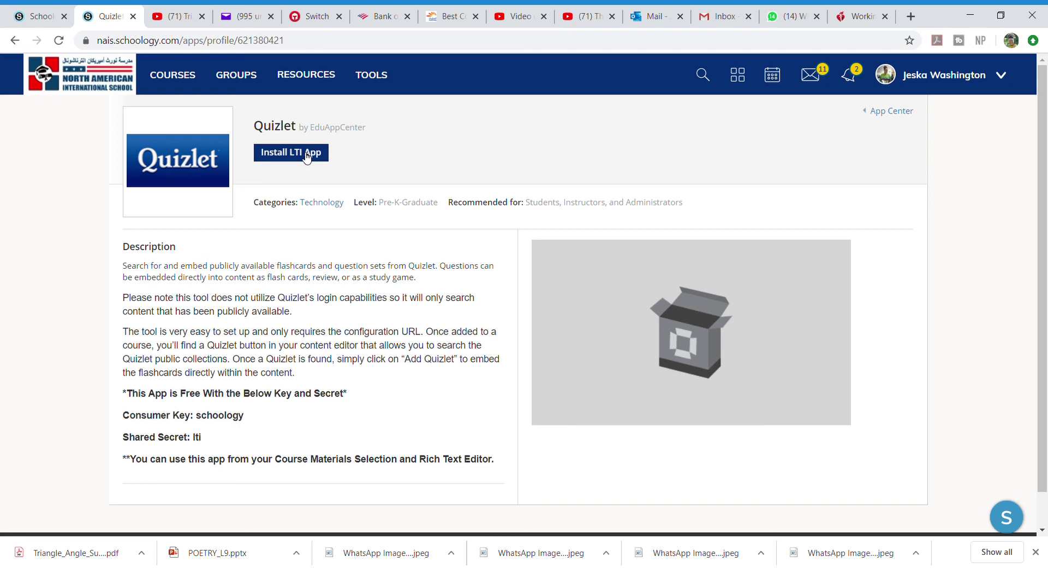
click(307, 157)
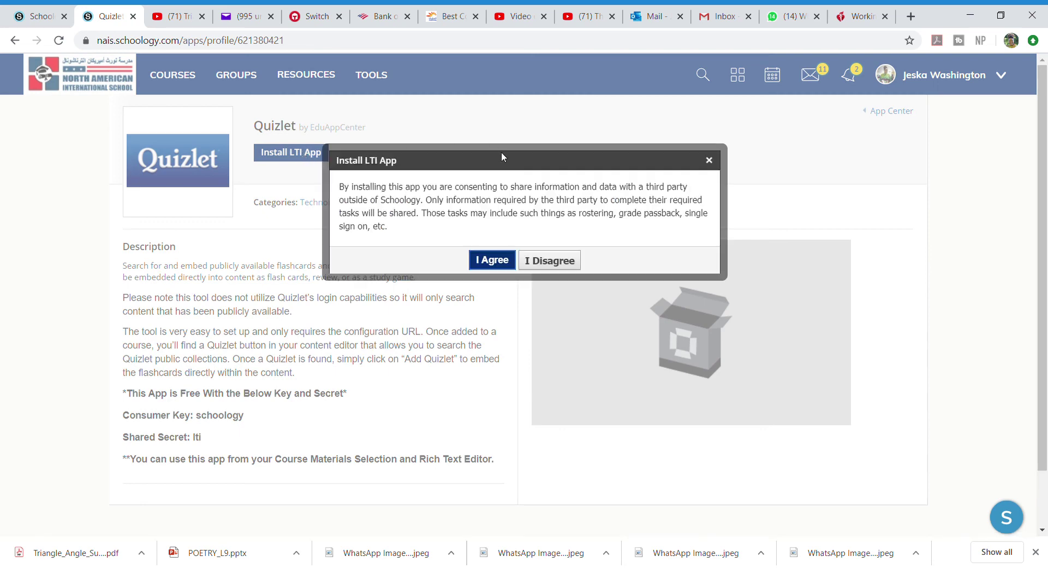
click(488, 262)
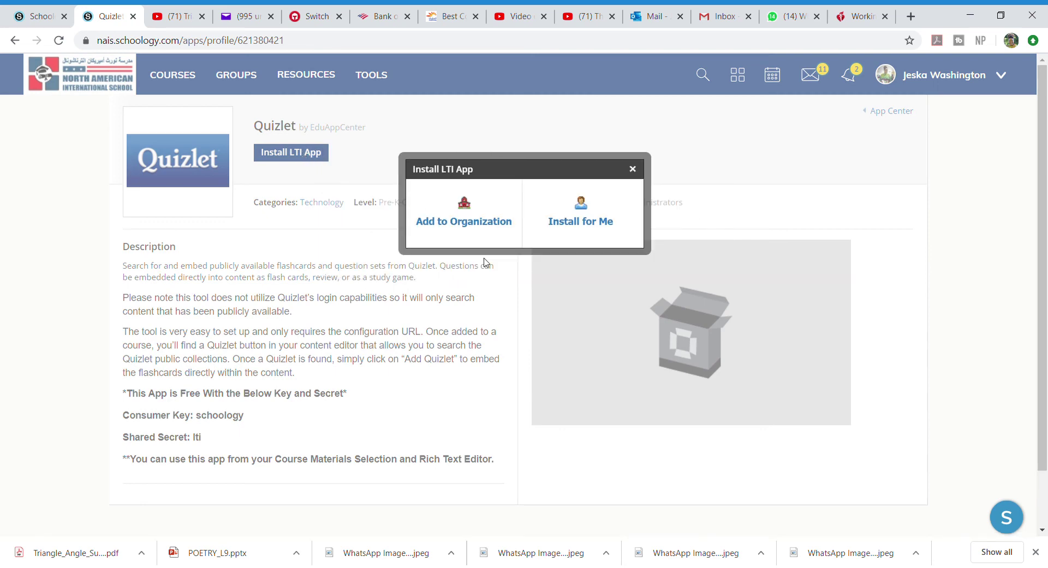
click(477, 228)
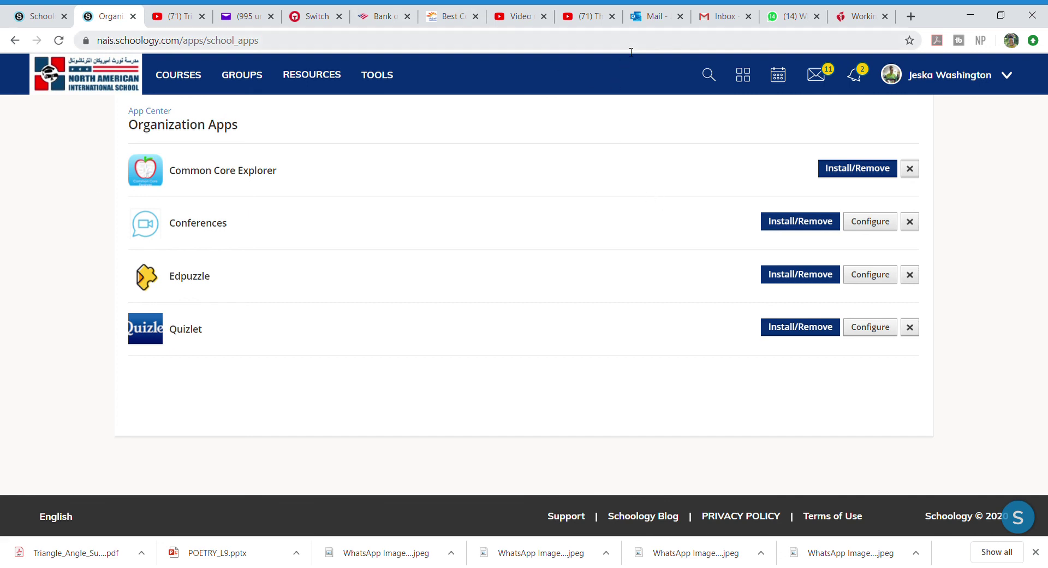
Go from Tools to the personal Resources page, then bring up the Courses card list
click(371, 79)
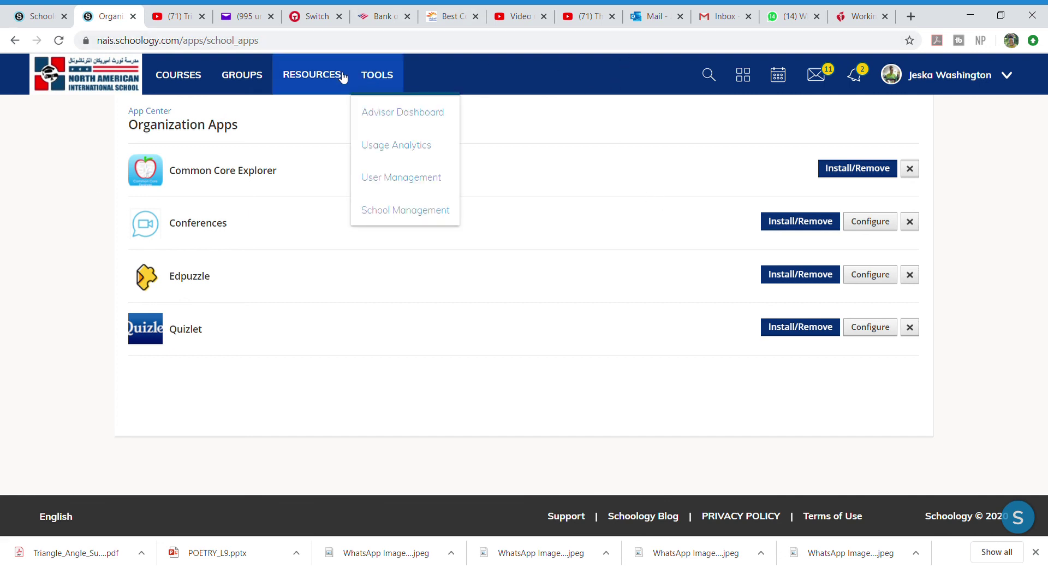
click(292, 79)
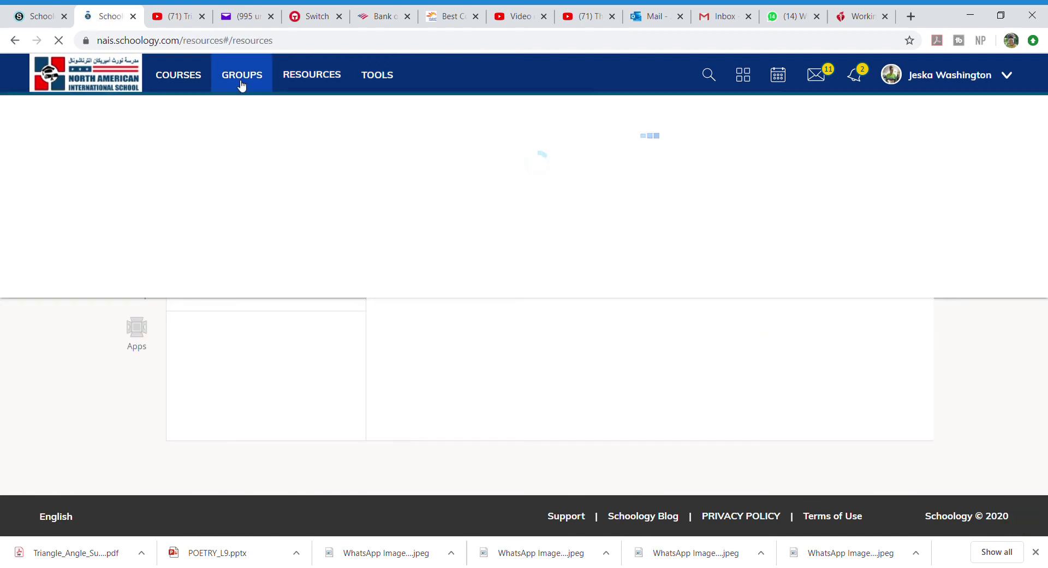
click(196, 78)
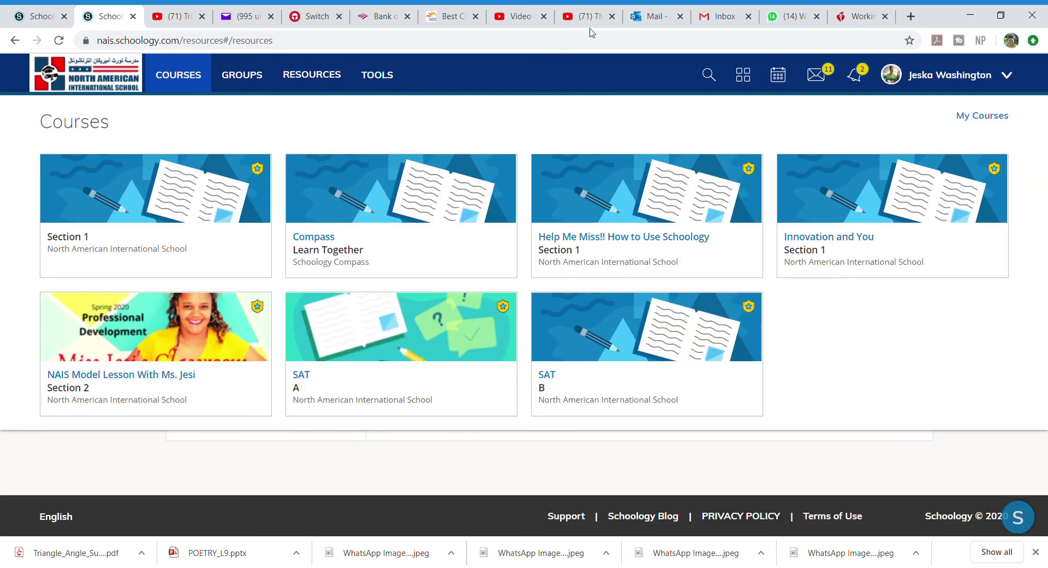